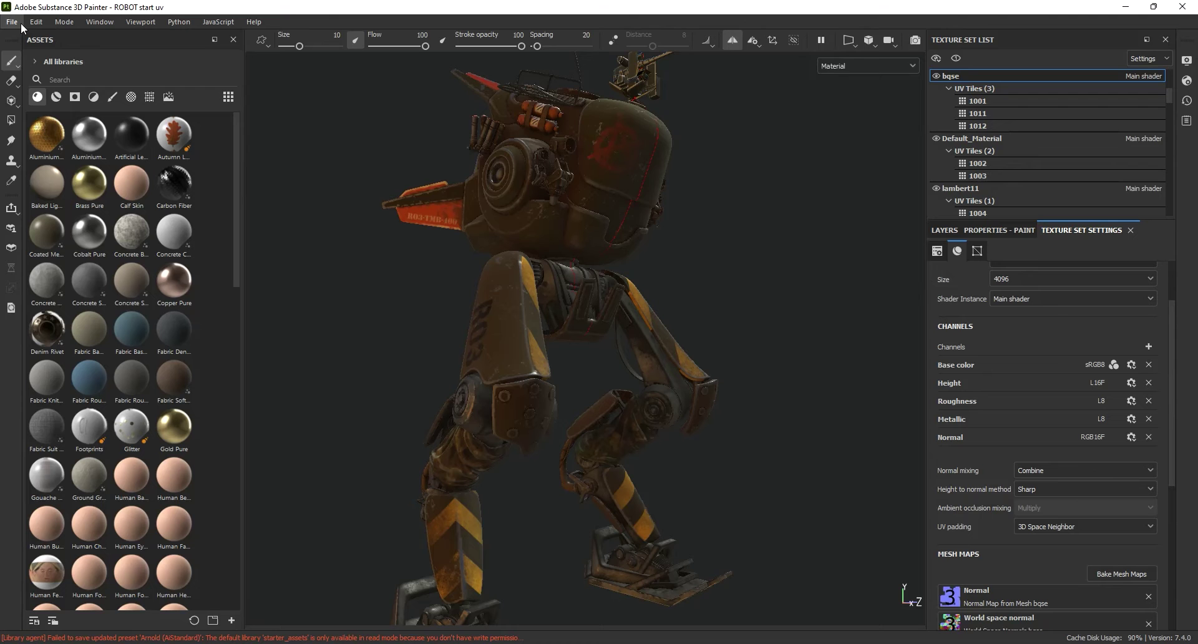
Step: Examine the UV tile workflow settings for a new project, and leave without creating one
{"action": "left_click", "coordinate": [12, 21]}
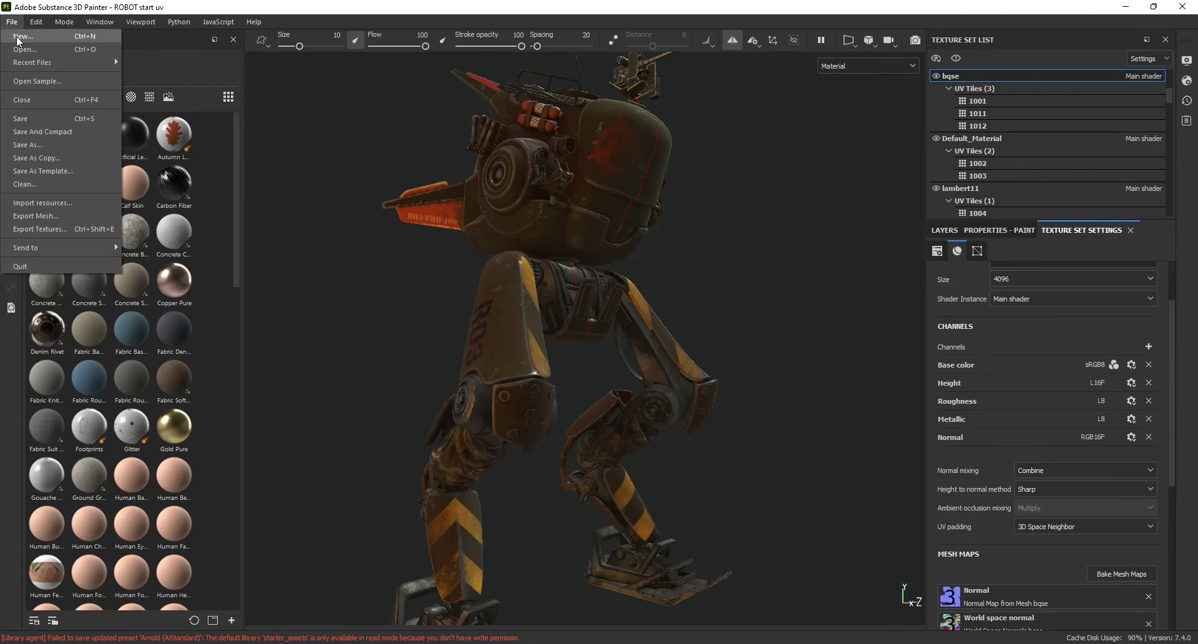
{"action": "left_click", "coordinate": [17, 37]}
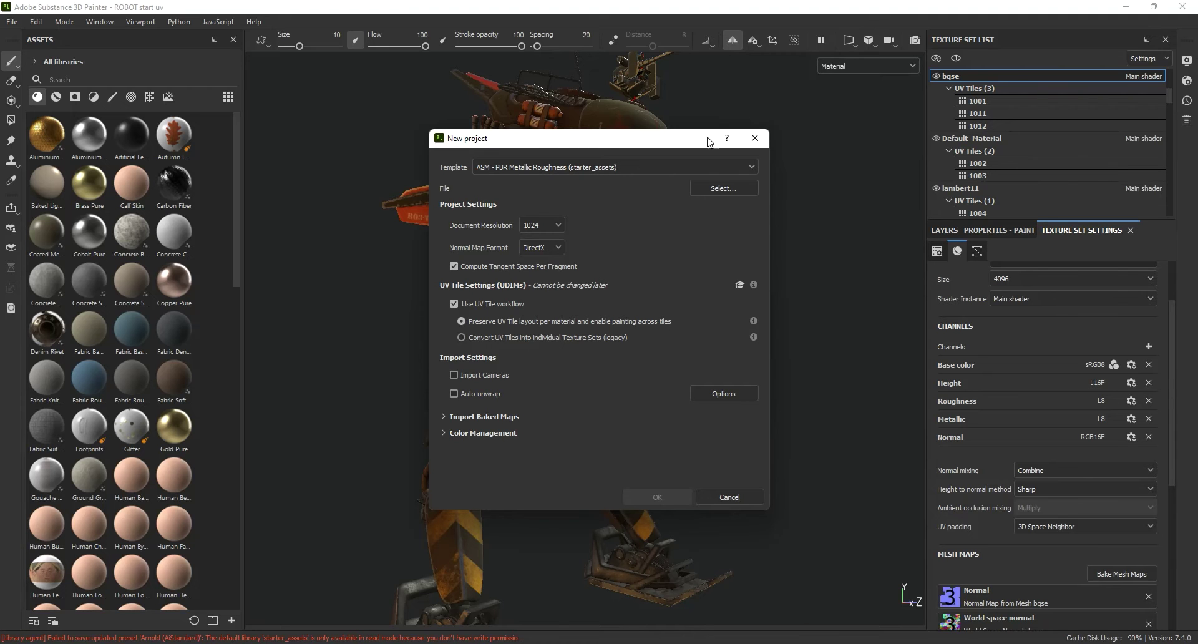
{"action": "left_click", "coordinate": [754, 138]}
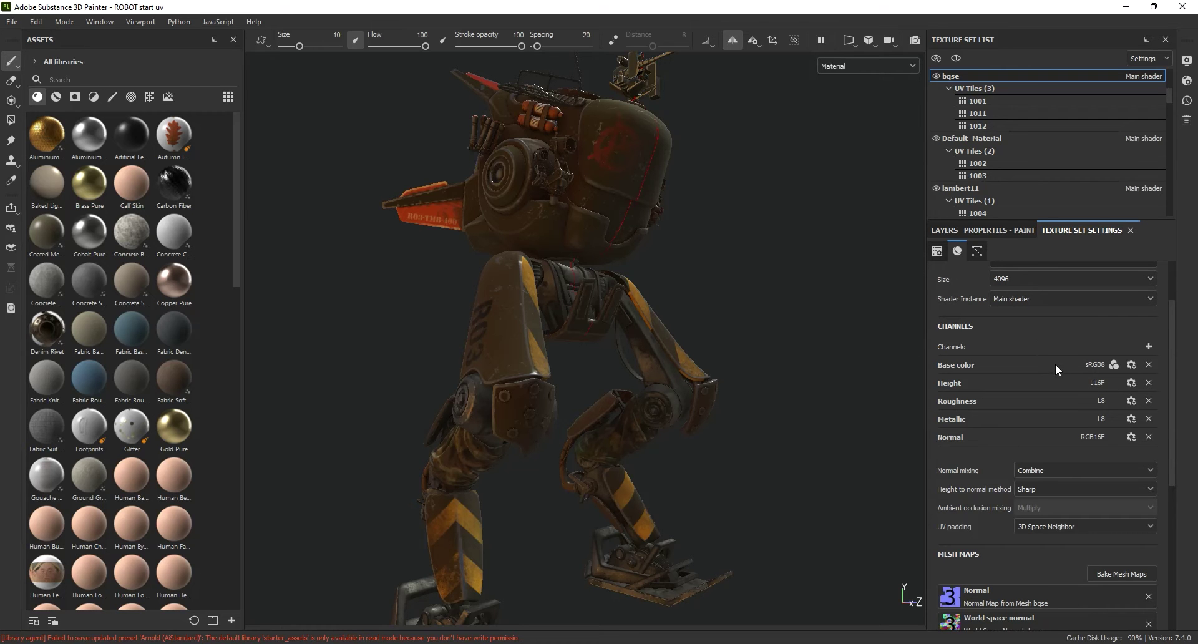
Step: Add an Ambient occlusion channel to the bqse texture set
{"action": "scroll", "coordinate": [1054, 364], "scroll_direction": "down", "scroll_amount": 1}
{"action": "scroll", "coordinate": [1054, 365], "scroll_direction": "up", "scroll_amount": 1}
{"action": "scroll", "coordinate": [1104, 349], "scroll_direction": "up", "scroll_amount": 1}
{"action": "scroll", "coordinate": [1107, 378], "scroll_direction": "up", "scroll_amount": 1}
{"action": "scroll", "coordinate": [1106, 382], "scroll_direction": "down", "scroll_amount": 1}
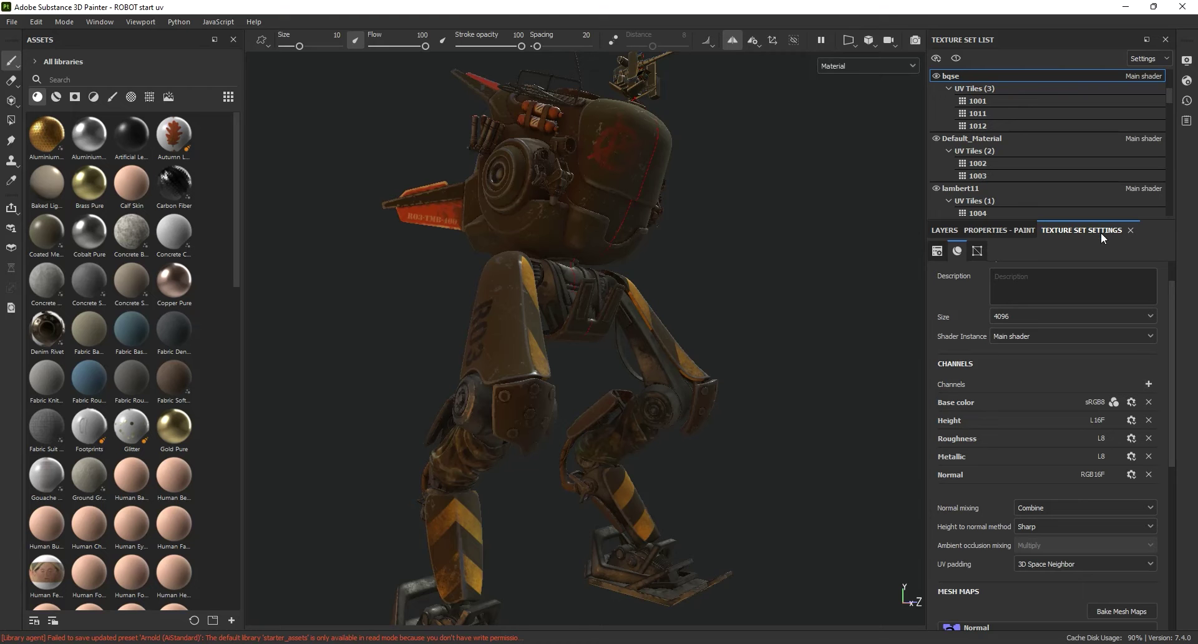
{"action": "left_click", "coordinate": [1146, 383]}
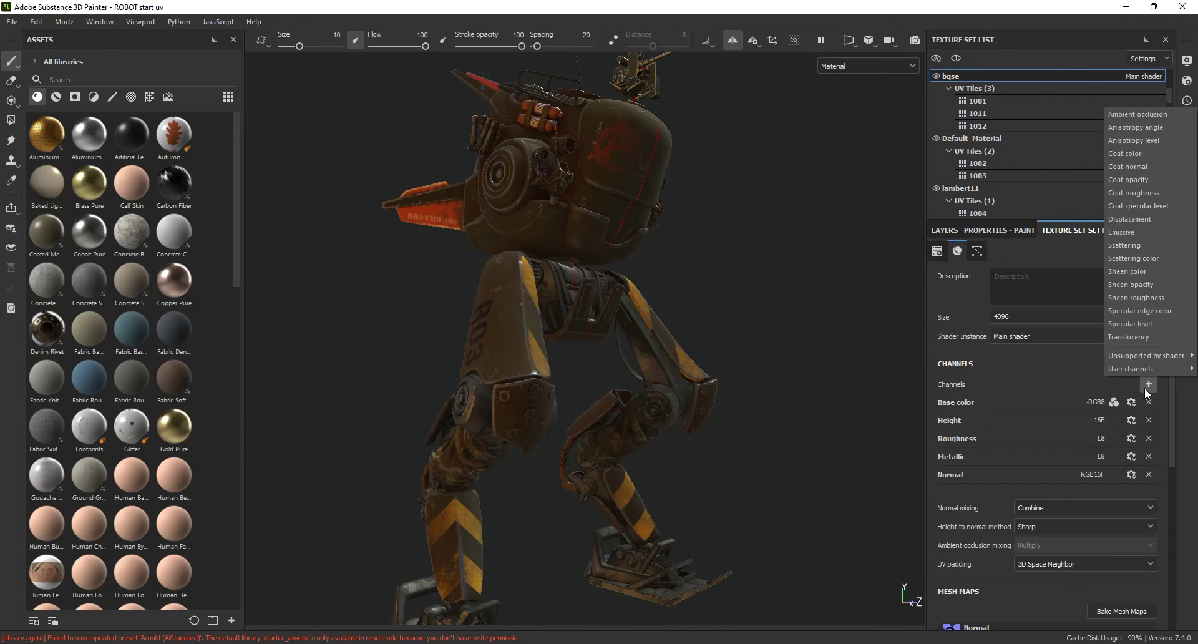
{"action": "left_click", "coordinate": [1133, 119]}
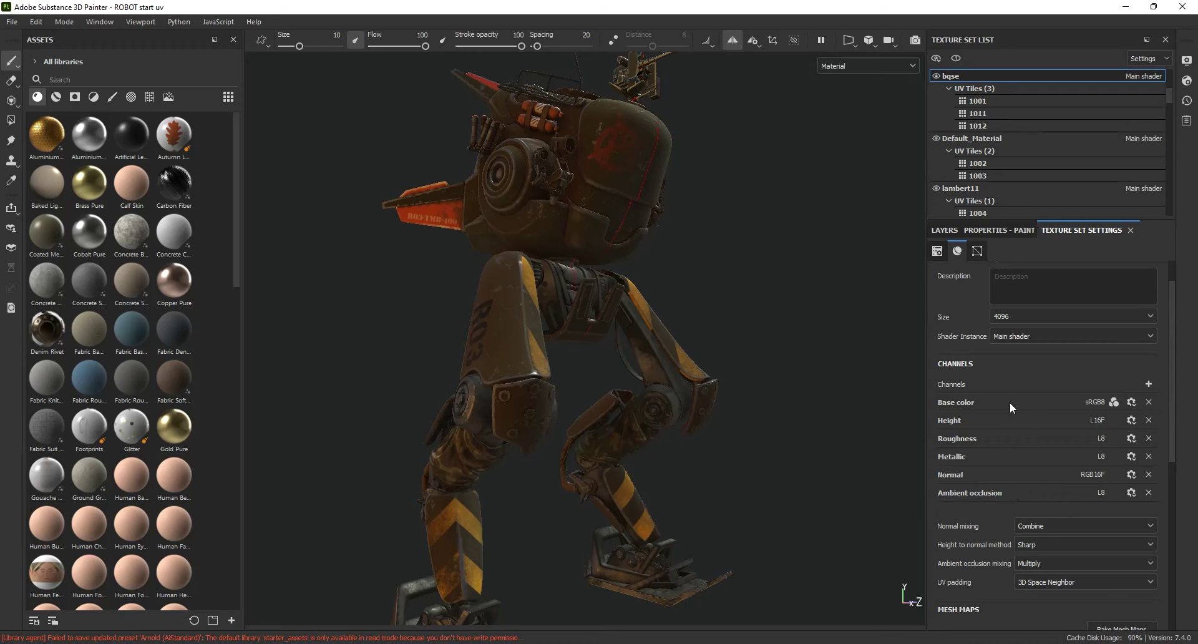
Step: Open the texture export settings and inspect the output maps of the Arnold (AiStandard) template
{"action": "left_click", "coordinate": [17, 22]}
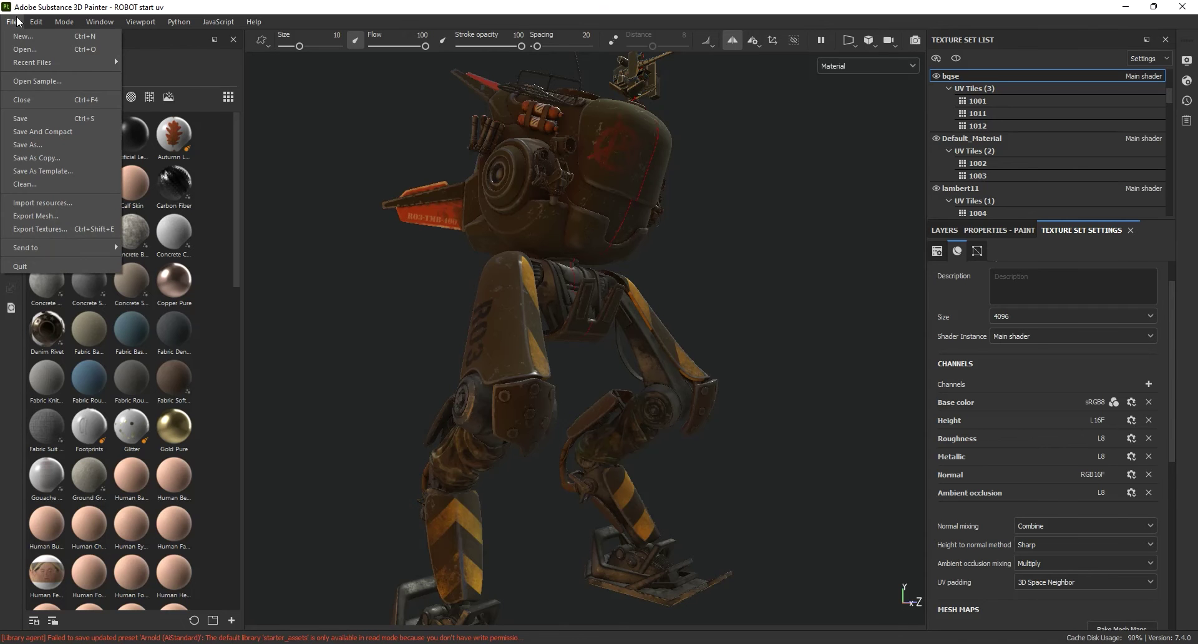
{"action": "left_click", "coordinate": [40, 228]}
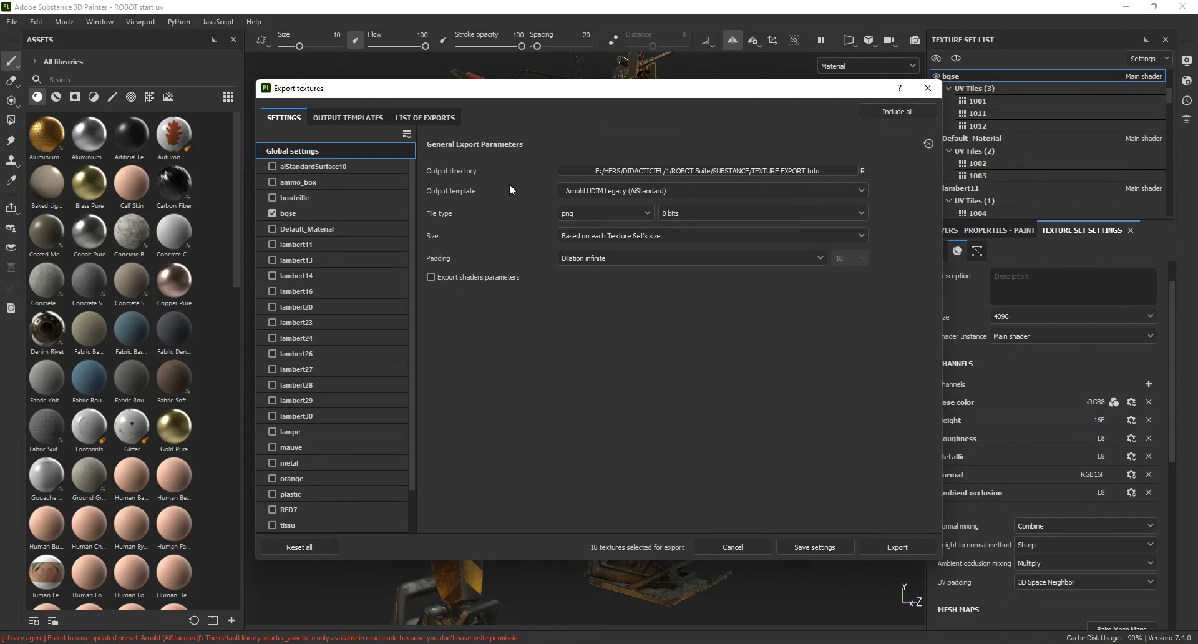
{"action": "left_click", "coordinate": [620, 192]}
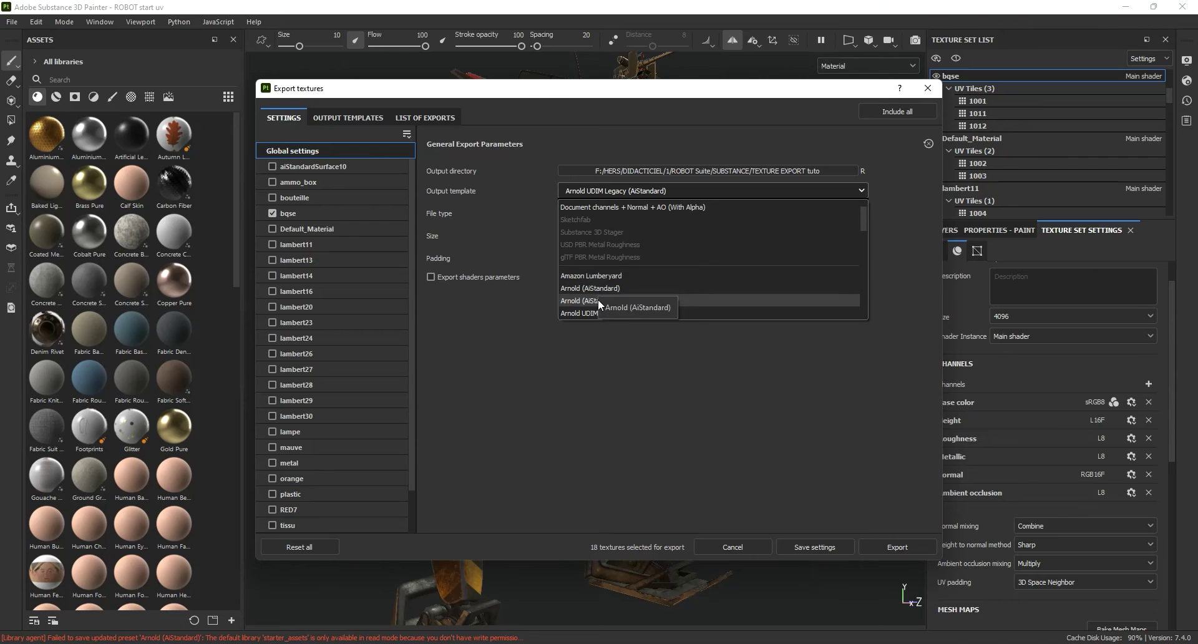
{"action": "left_click", "coordinate": [573, 373]}
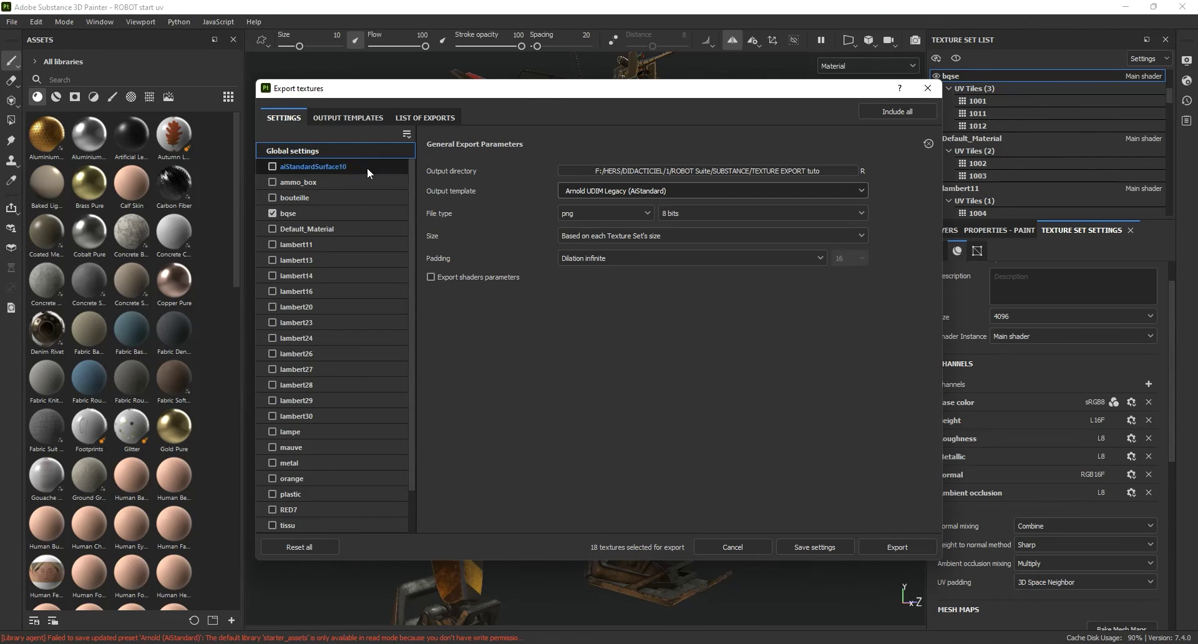
{"action": "left_click", "coordinate": [350, 117]}
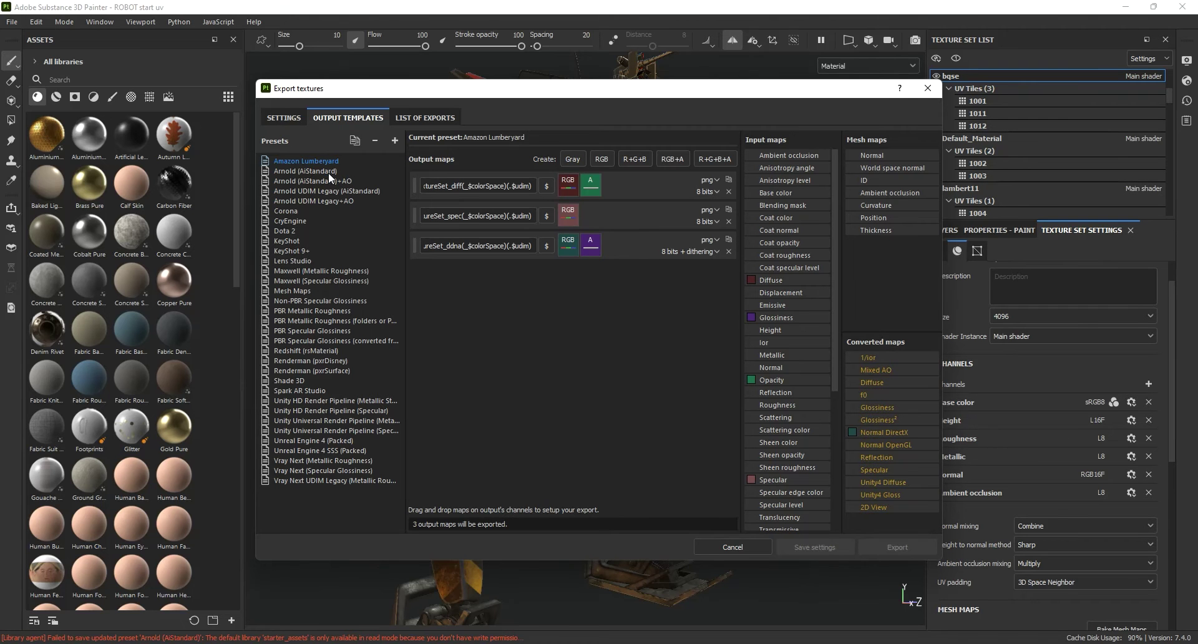
{"action": "left_click", "coordinate": [306, 171]}
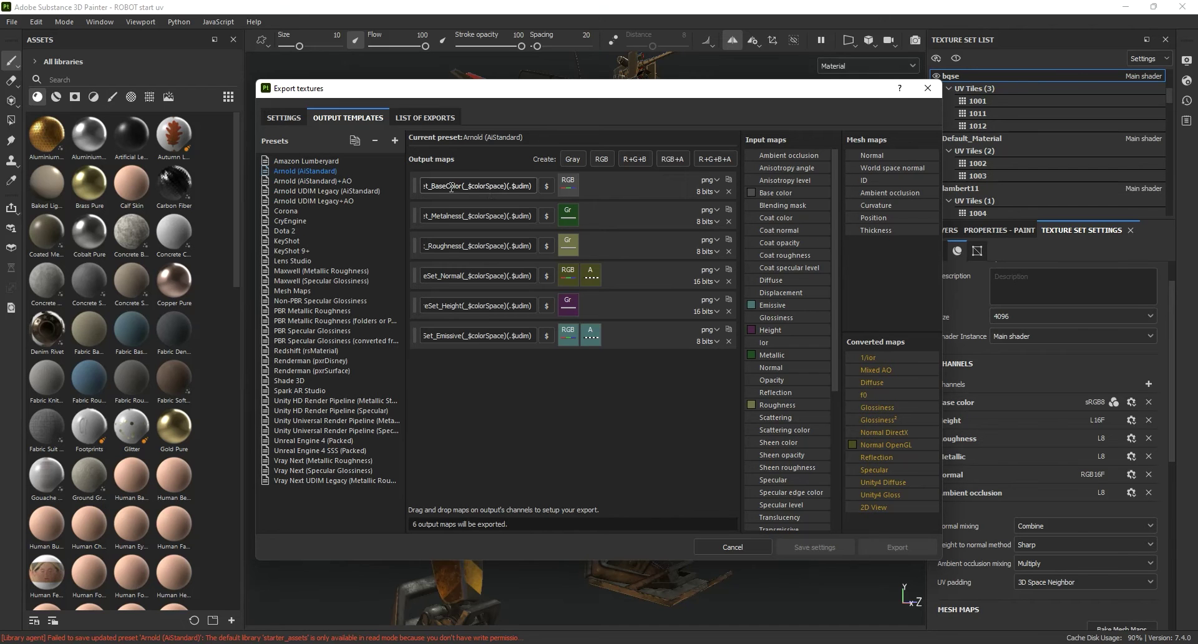
{"action": "left_click_drag", "start_coordinate": [450, 187], "coordinate": [390, 184]}
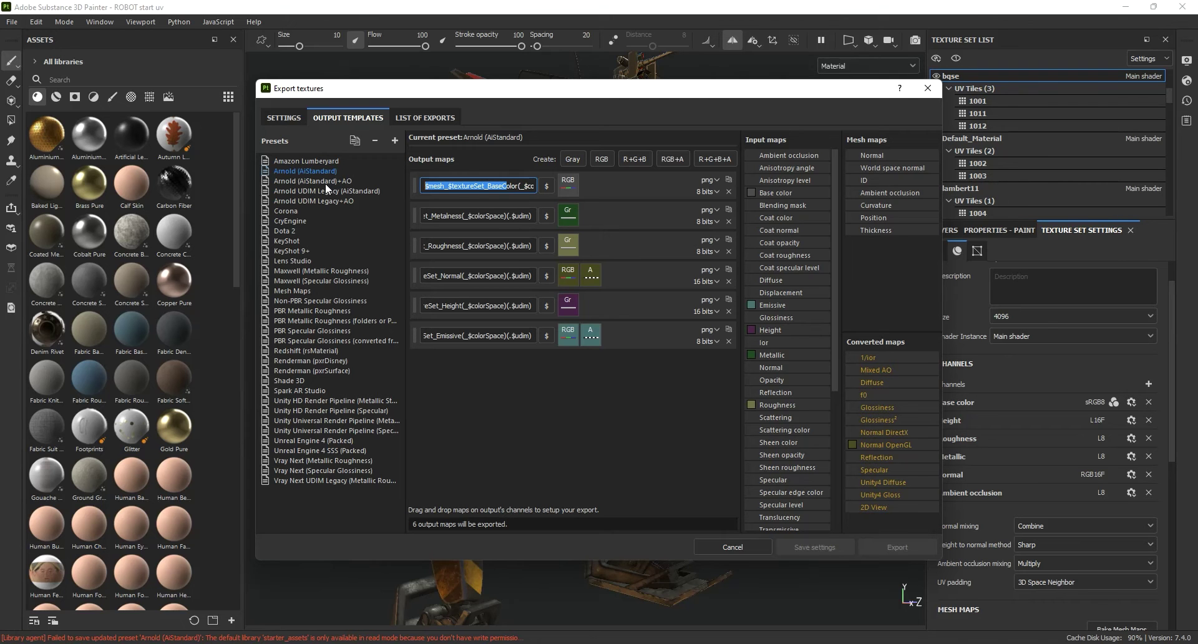
Step: Duplicate the Arnold (AiStandard) export preset and rename the copy Arnold (AiStandard)_AO2
{"action": "right_click", "coordinate": [308, 169]}
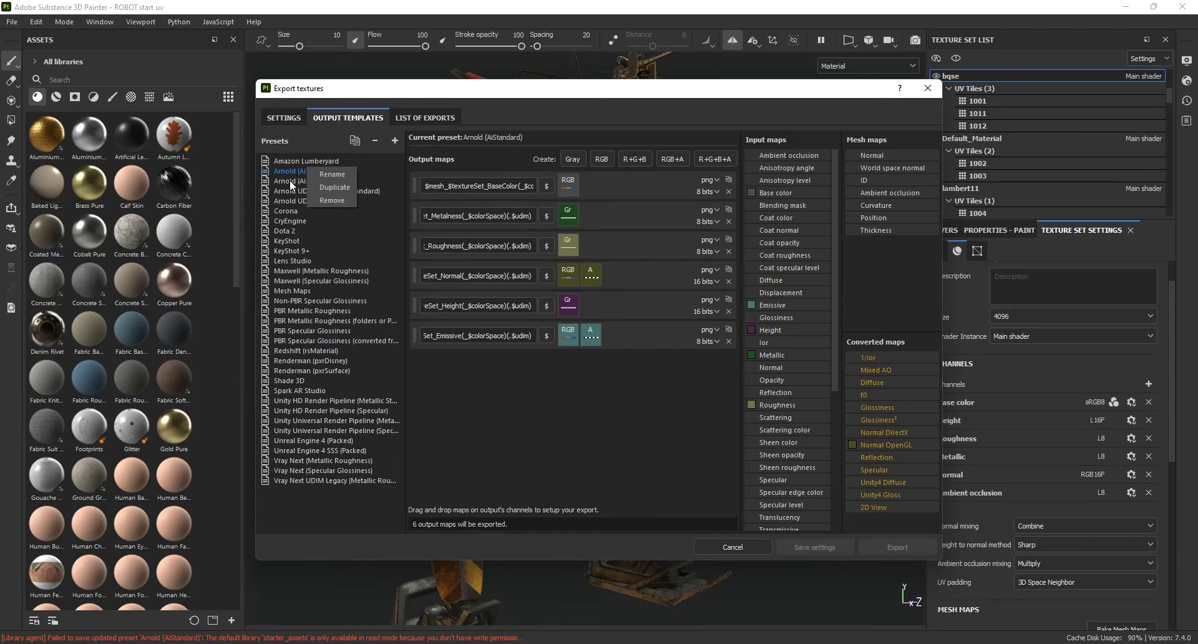
{"action": "left_click", "coordinate": [290, 179]}
{"action": "left_click", "coordinate": [290, 171]}
{"action": "right_click", "coordinate": [291, 171]}
{"action": "left_click", "coordinate": [318, 189]}
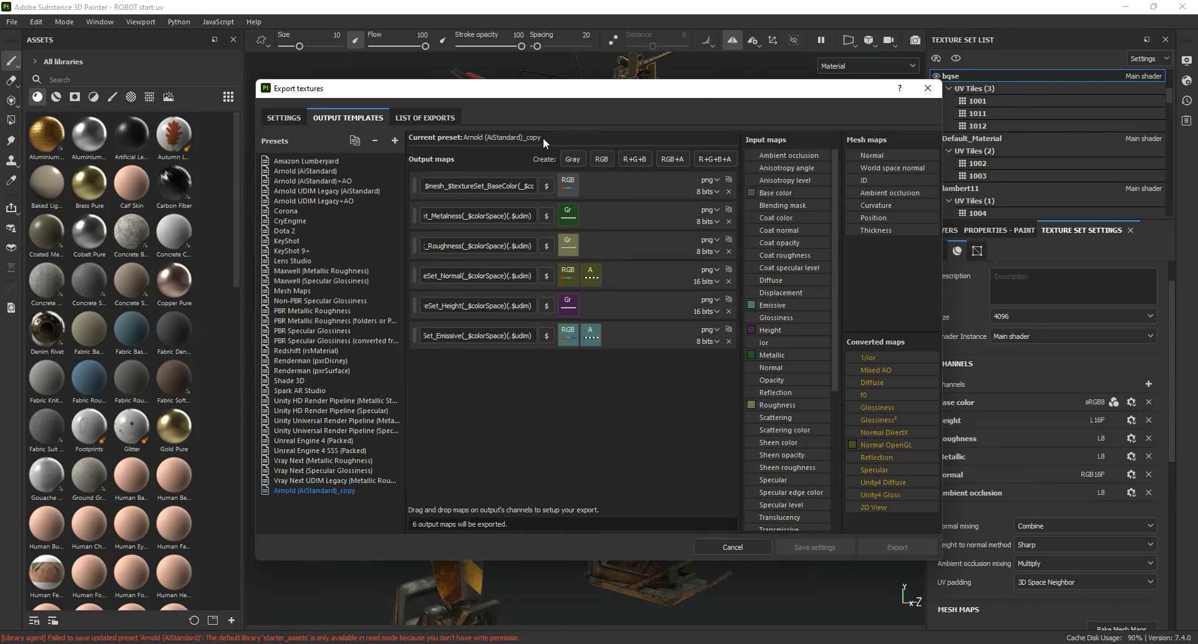
{"action": "double_click", "coordinate": [344, 489]}
{"action": "left_click_drag", "start_coordinate": [344, 490], "coordinate": [403, 485]}
{"action": "type", "text": "AO2"}
{"action": "key", "text": "Return"}
Step: Add a grayscale output map to the duplicated preset and give it the Emissive map's file name pattern
{"action": "left_click", "coordinate": [570, 158]}
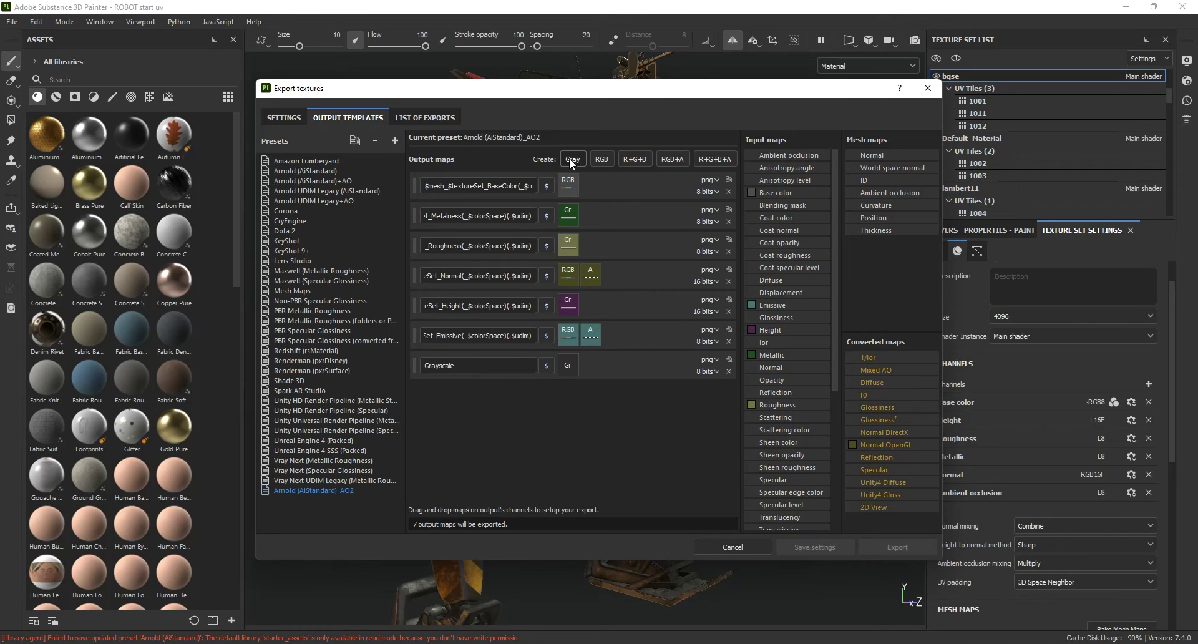
{"action": "left_click_drag", "start_coordinate": [478, 340], "coordinate": [452, 336]}
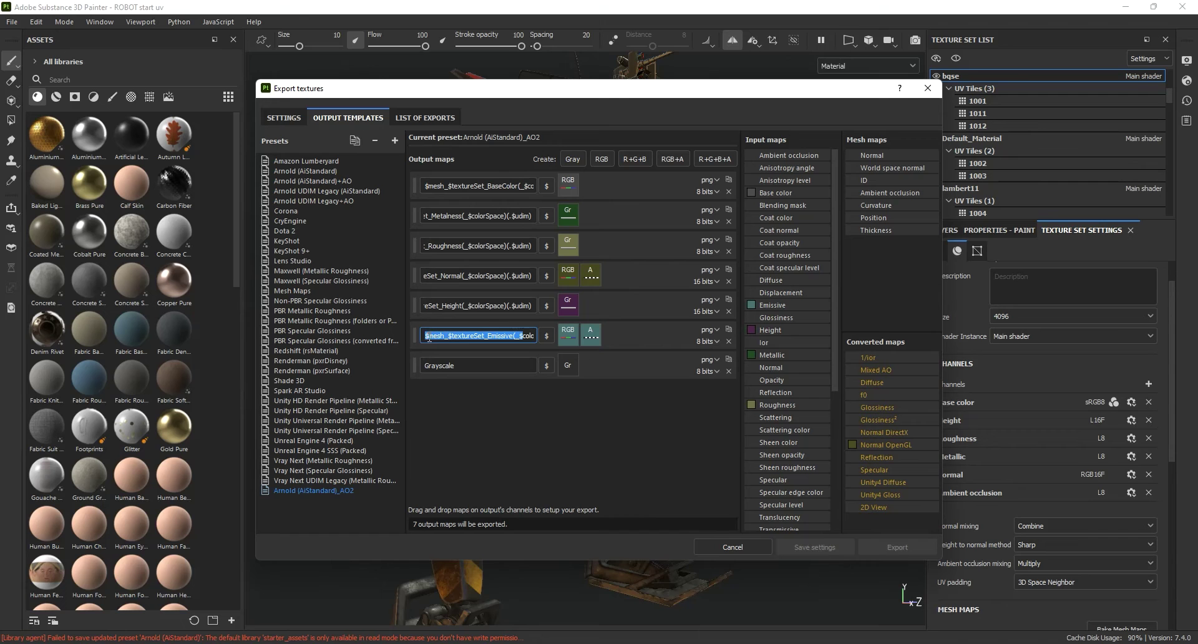
{"action": "left_click", "coordinate": [426, 336]}
{"action": "left_click_drag", "start_coordinate": [426, 335], "coordinate": [551, 341]}
{"action": "key", "text": "ctrl+c"}
{"action": "double_click", "coordinate": [508, 366]}
{"action": "key", "text": "ctrl+v"}
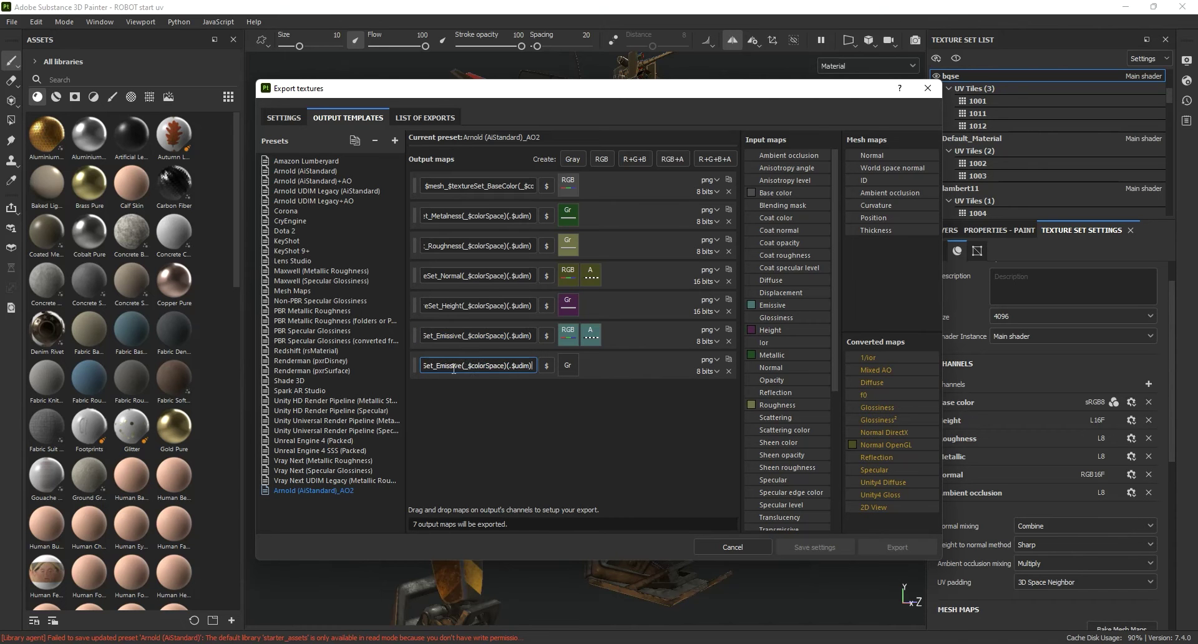
Step: Replace Emissive with AO in the grayscale map's name and assign Mixed AO to its gray channel
{"action": "left_click_drag", "start_coordinate": [463, 366], "coordinate": [439, 365]}
{"action": "type", "text": "AO"}
{"action": "left_click", "coordinate": [564, 417]}
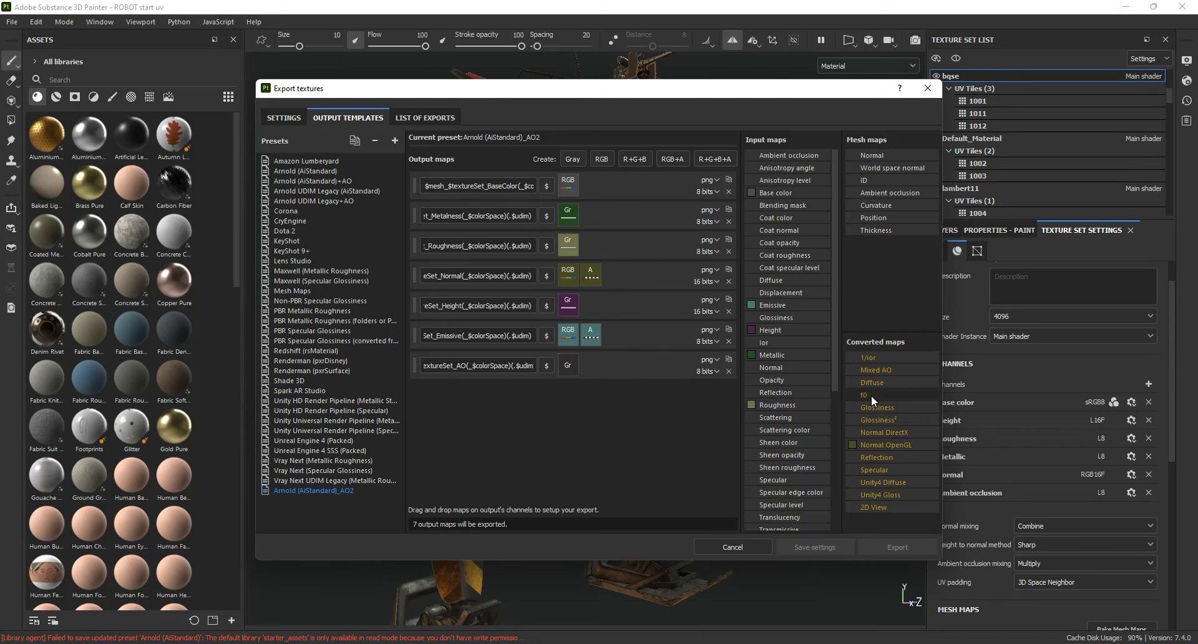
{"action": "left_click_drag", "start_coordinate": [885, 370], "coordinate": [569, 365]}
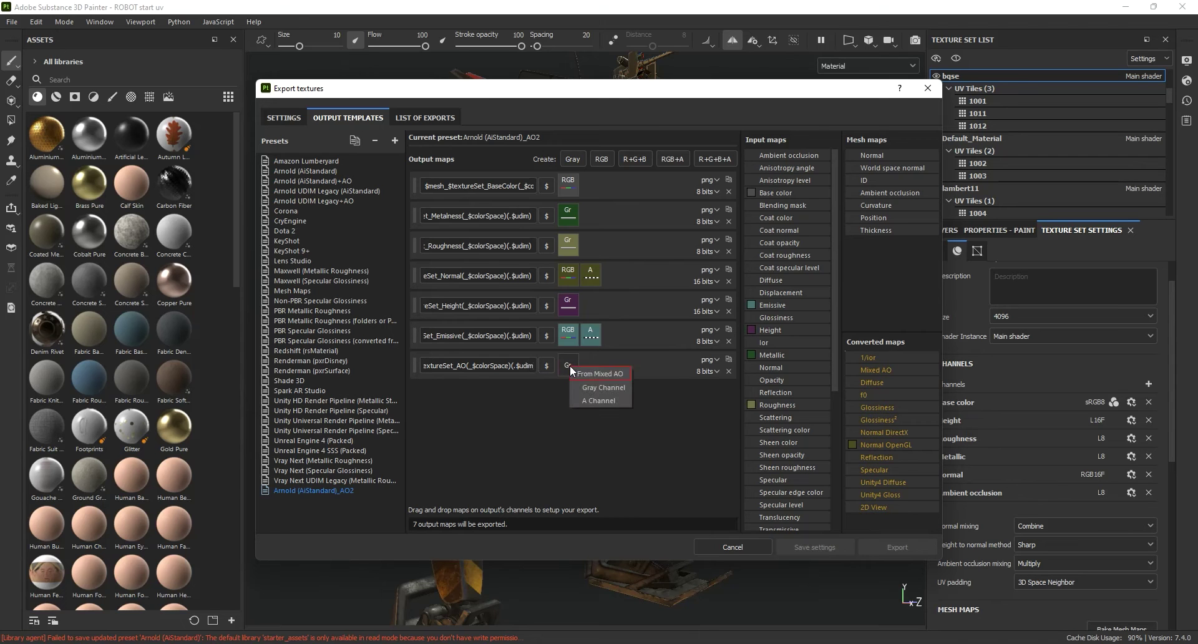
{"action": "left_click", "coordinate": [616, 389]}
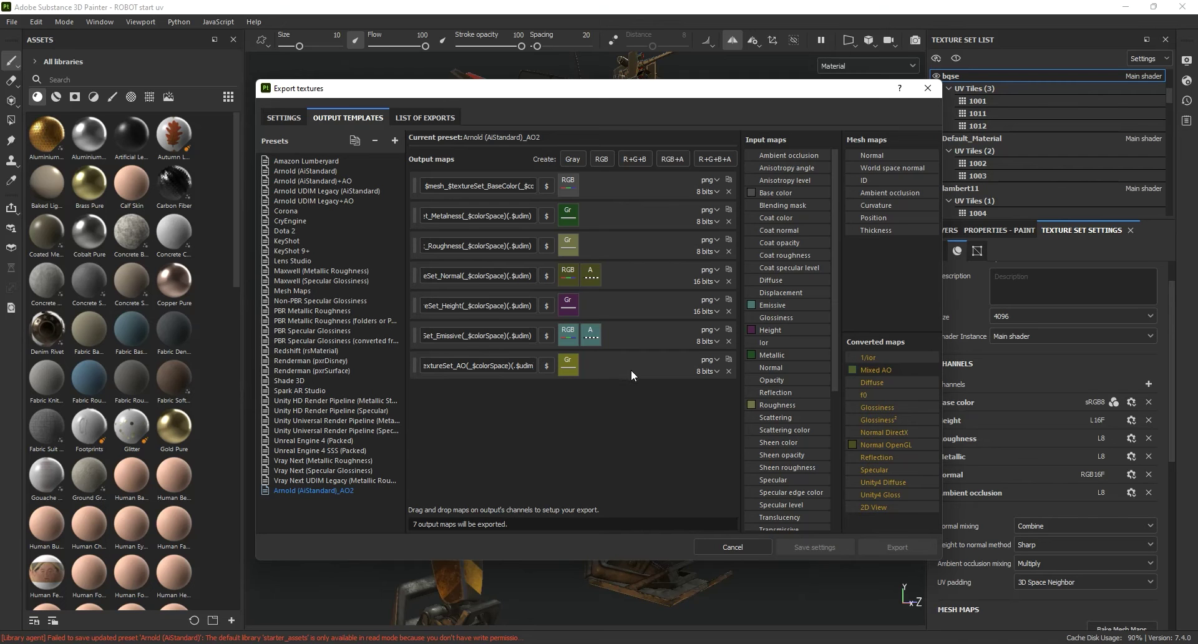
Step: Remove the Arnold (AiStandard)_AO2 preset and inspect the existing Arnold (AiStandard)+AO preset
{"action": "right_click", "coordinate": [325, 492]}
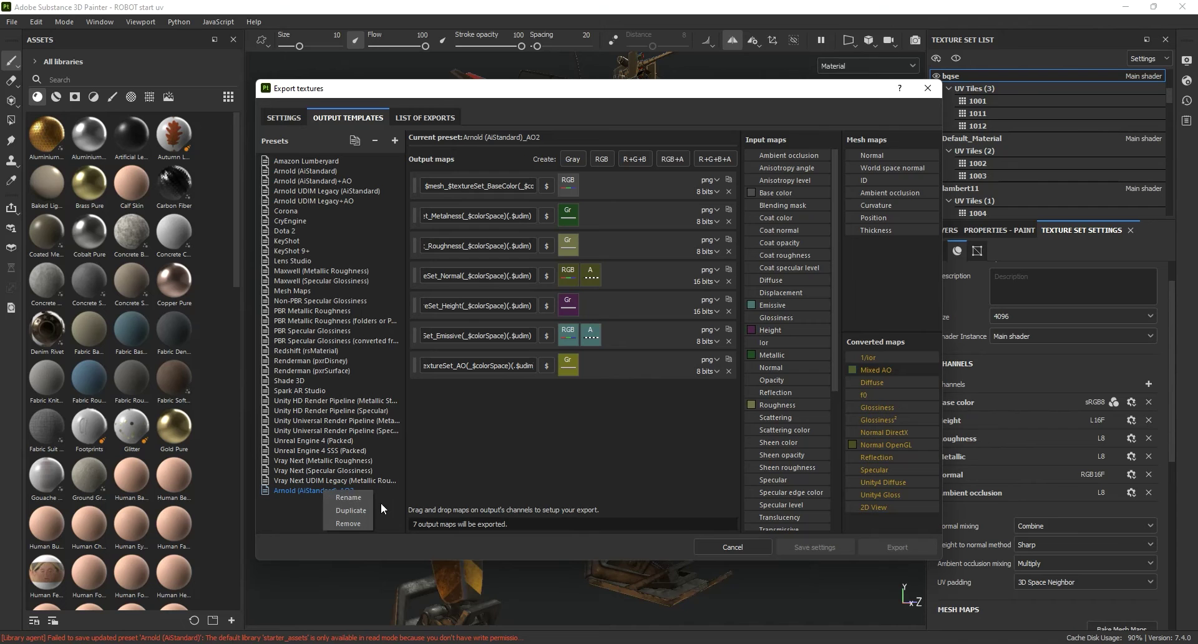
{"action": "left_click", "coordinate": [357, 522]}
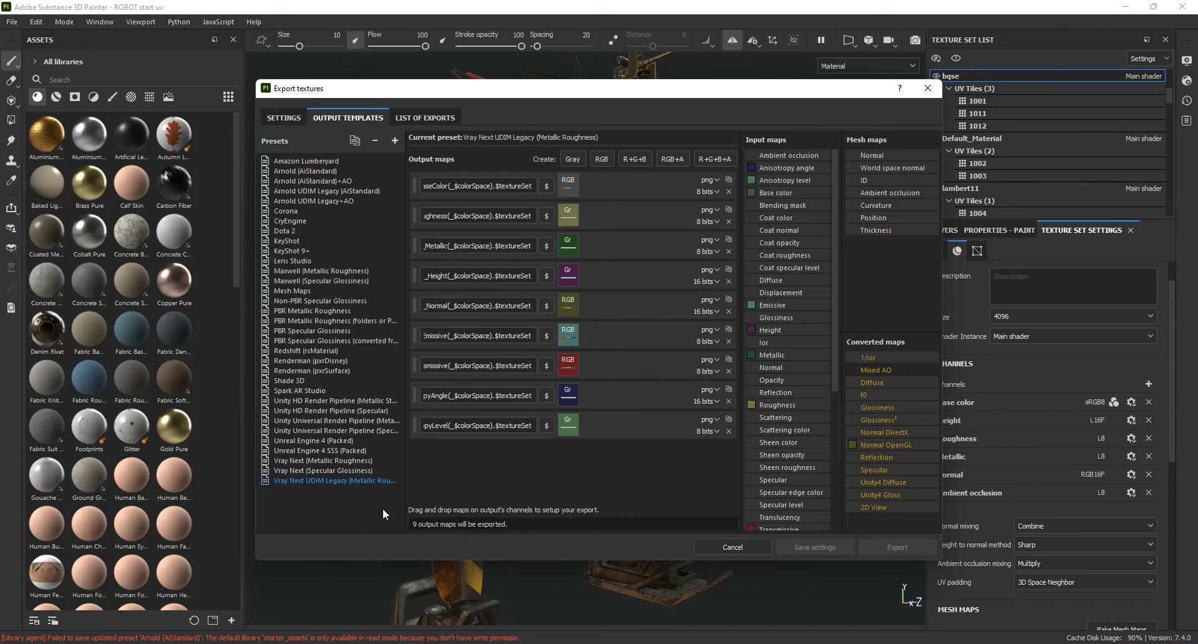
{"action": "left_click", "coordinate": [323, 180]}
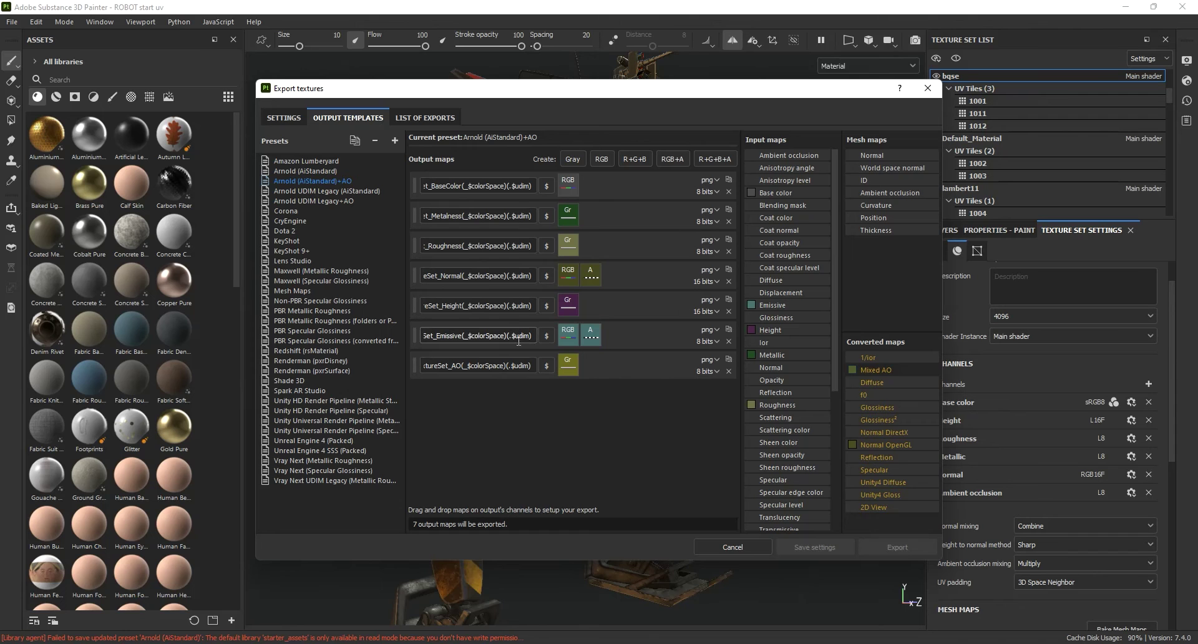
Step: Export the bqse texture set using the Arnold (AiStandard)+AO output template
{"action": "left_click", "coordinate": [284, 116]}
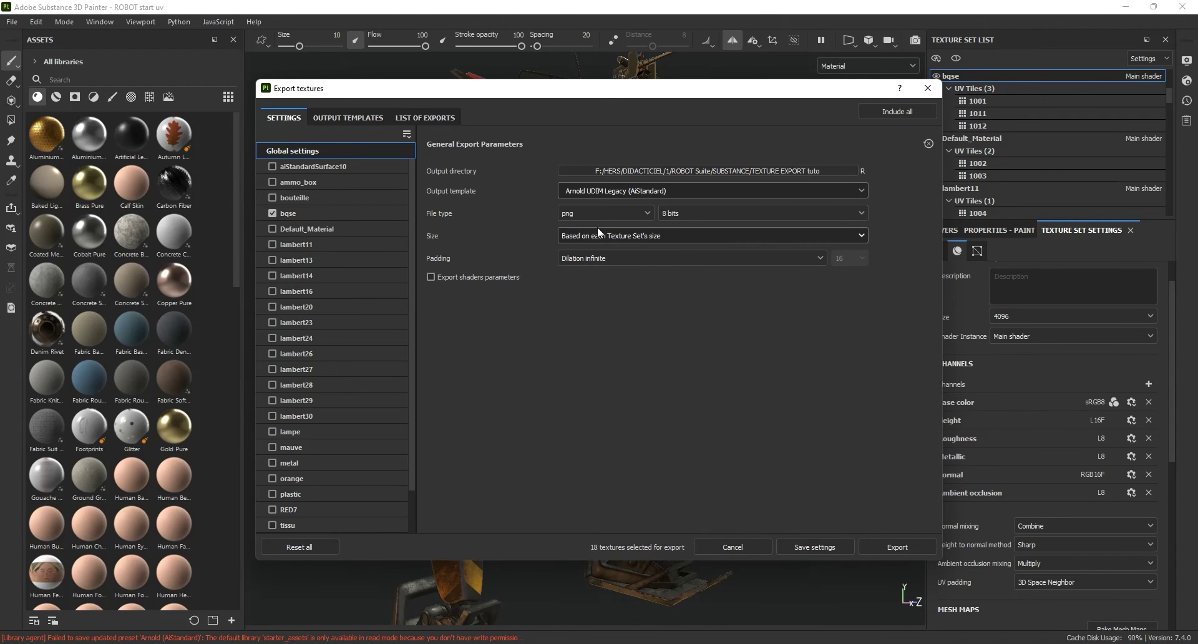
{"action": "left_click", "coordinate": [642, 189]}
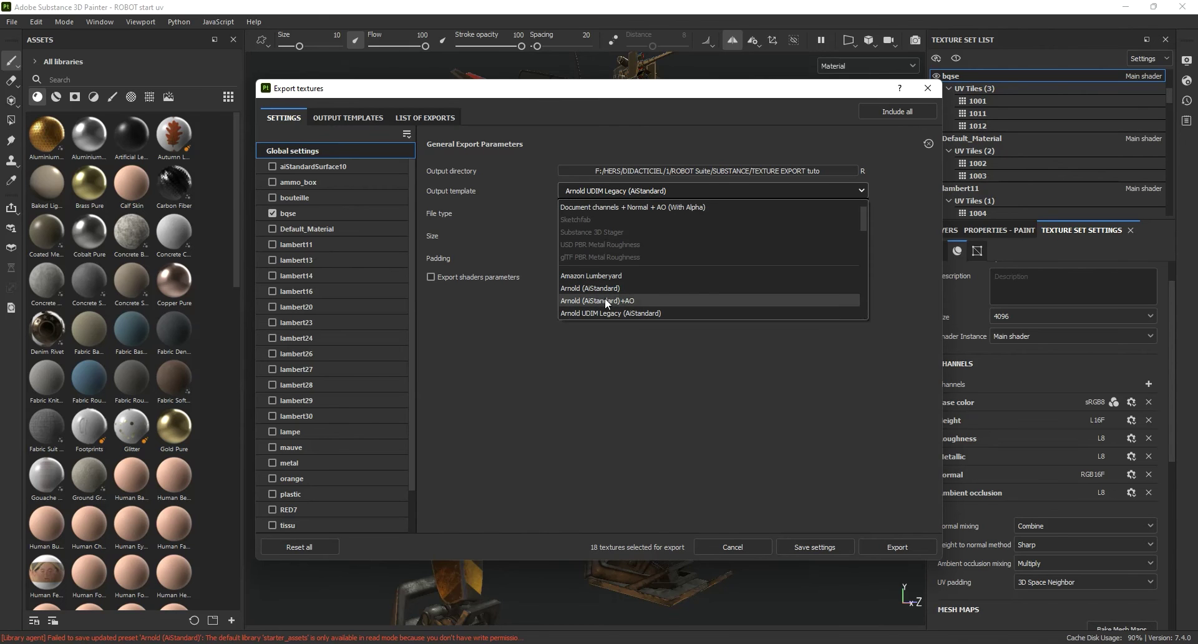
{"action": "left_click", "coordinate": [609, 300]}
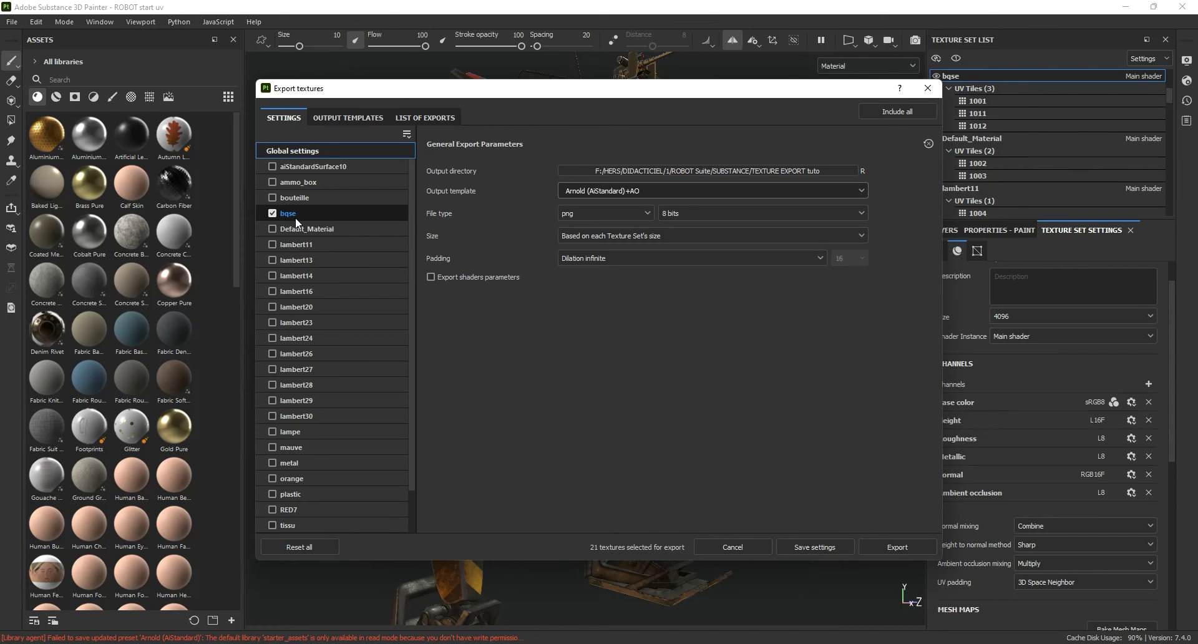
{"action": "left_click", "coordinate": [891, 547]}
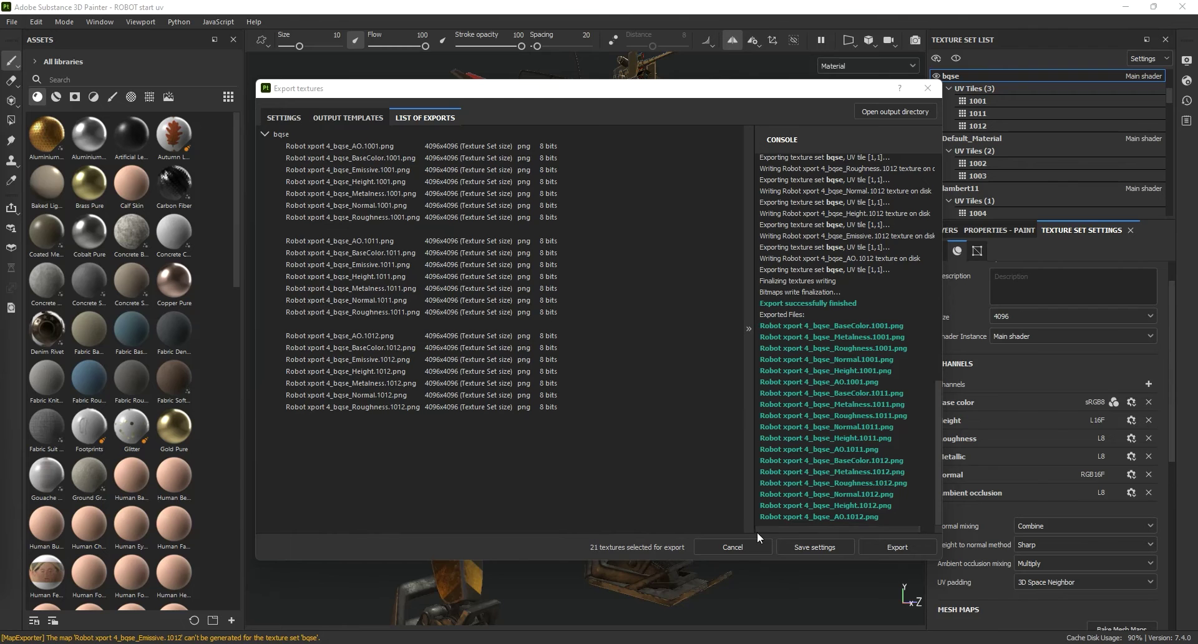
Step: Set the export output directory to the TEXTURE EXPORT tutorial folder inside SUBSTANCE
{"action": "left_click", "coordinate": [283, 117]}
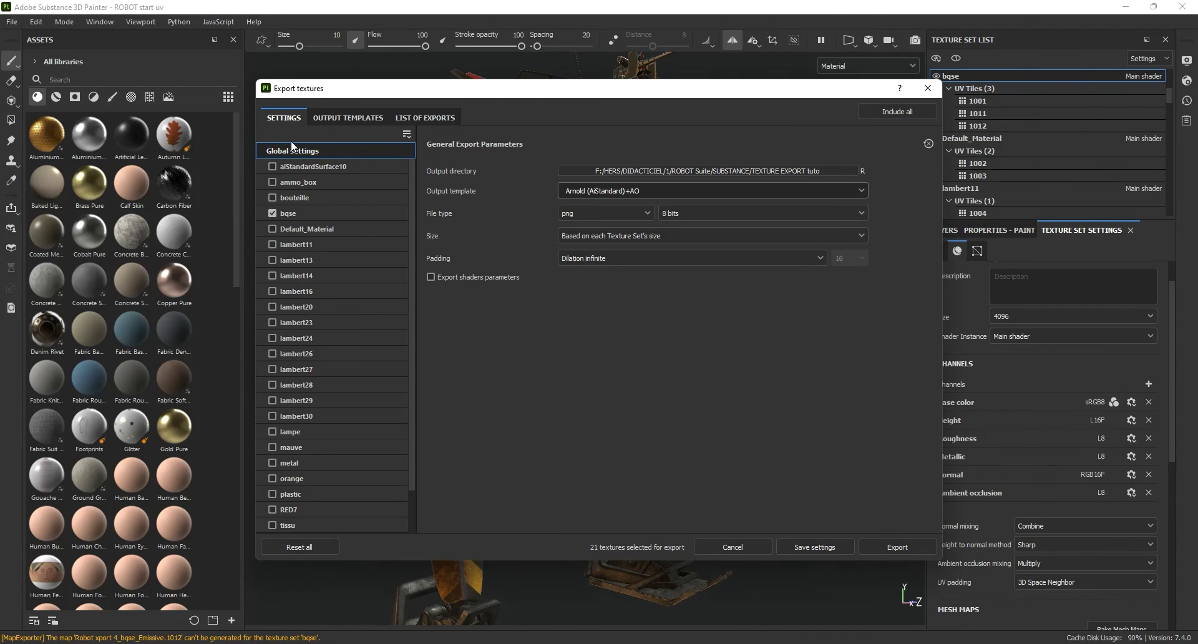
{"action": "left_click", "coordinate": [839, 170]}
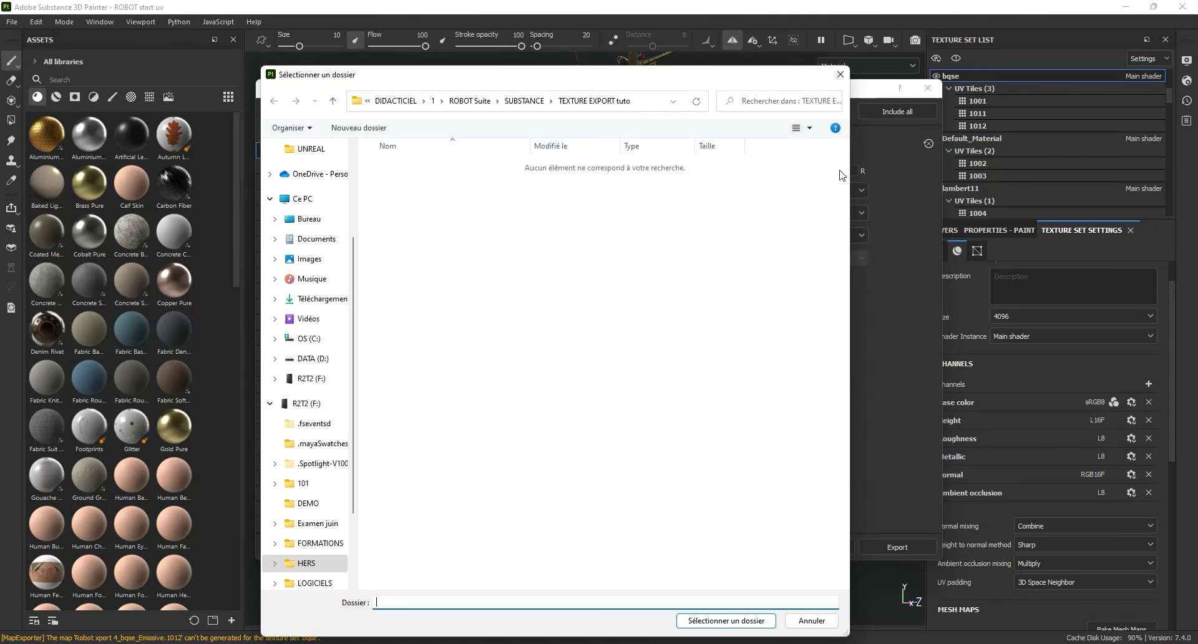
{"action": "left_click", "coordinate": [524, 101]}
{"action": "double_click", "coordinate": [477, 187]}
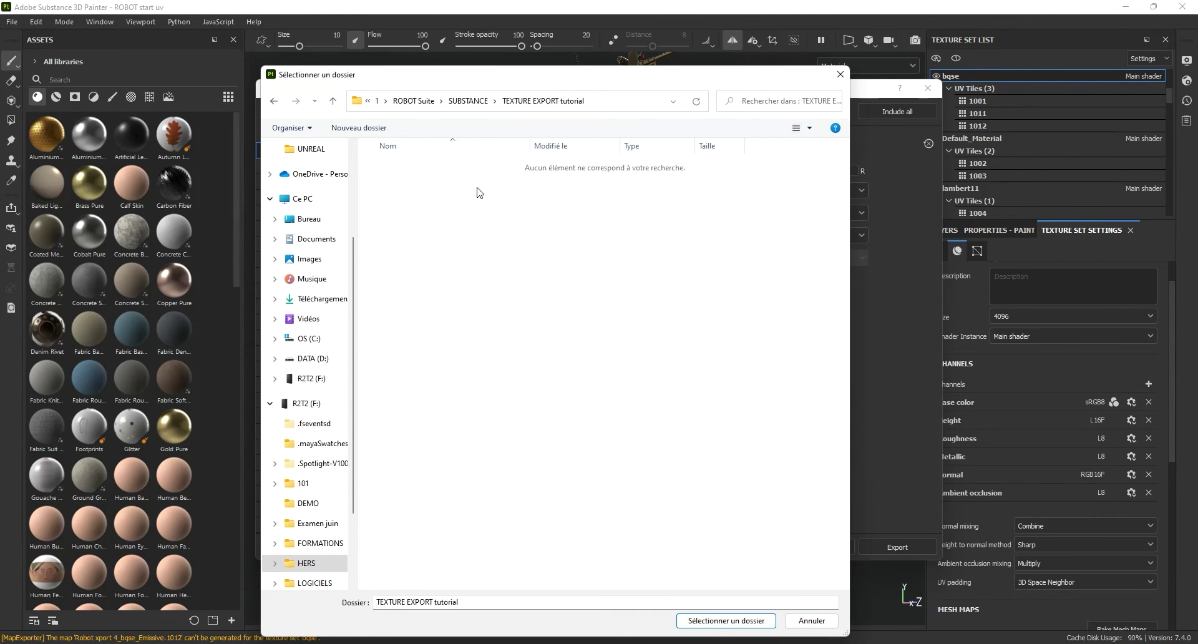
{"action": "left_click", "coordinate": [716, 621]}
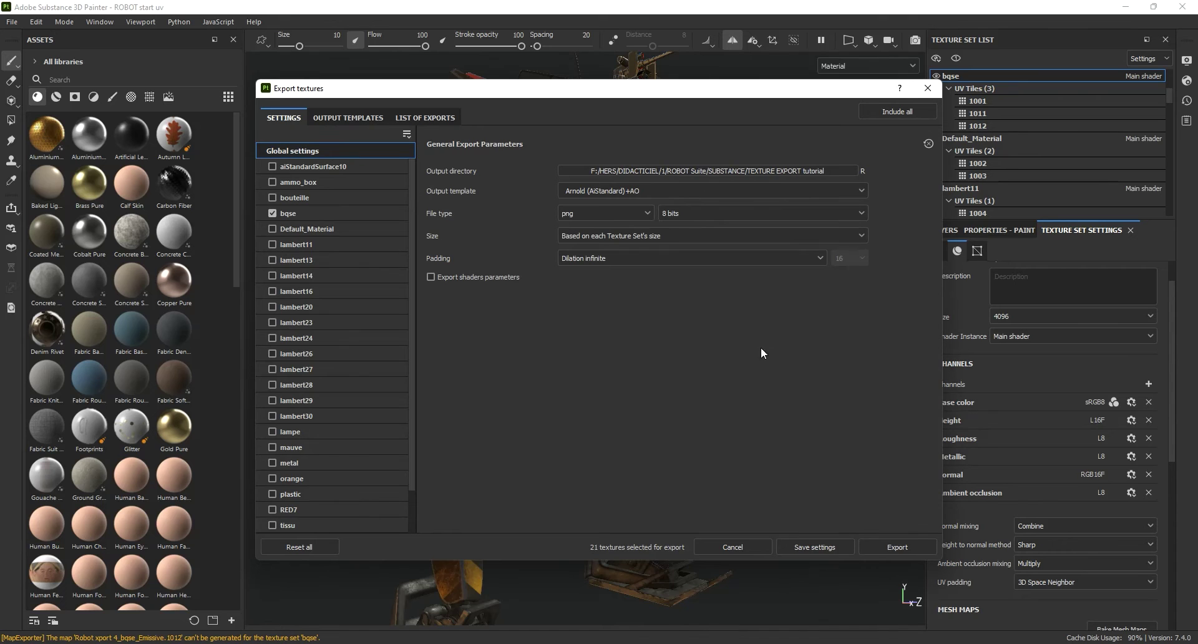
Step: Export the bqse textures again and widen the output folder's window to show the exported files' details
{"action": "left_click", "coordinate": [901, 549]}
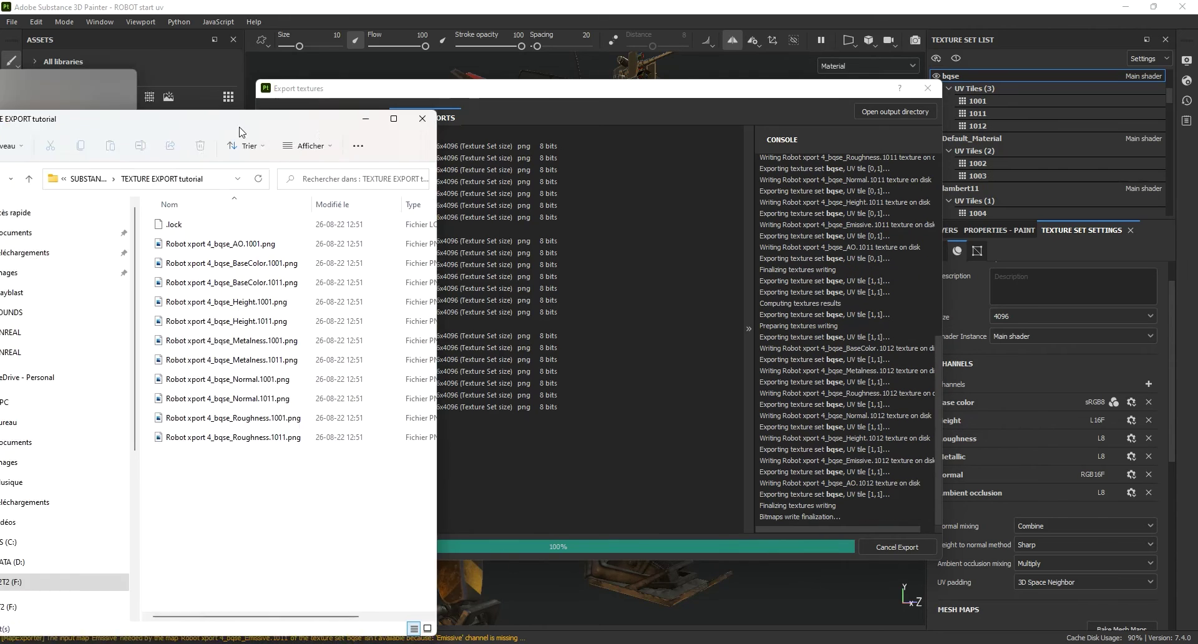
{"action": "left_click_drag", "start_coordinate": [239, 132], "coordinate": [388, 96]}
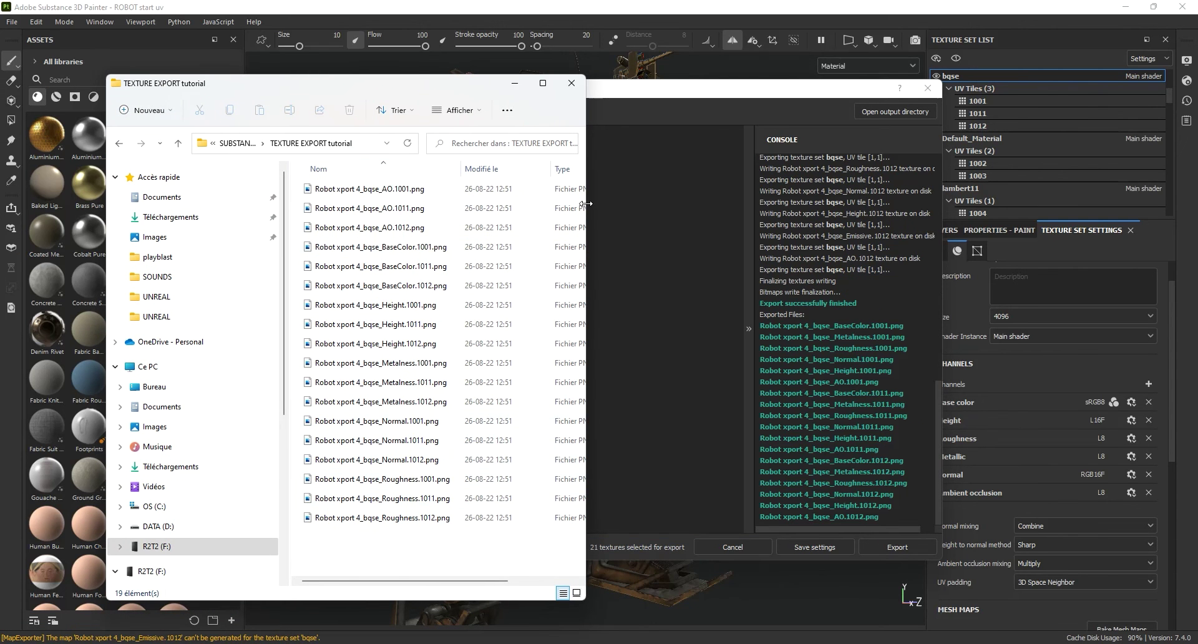
{"action": "left_click_drag", "start_coordinate": [587, 205], "coordinate": [753, 205]}
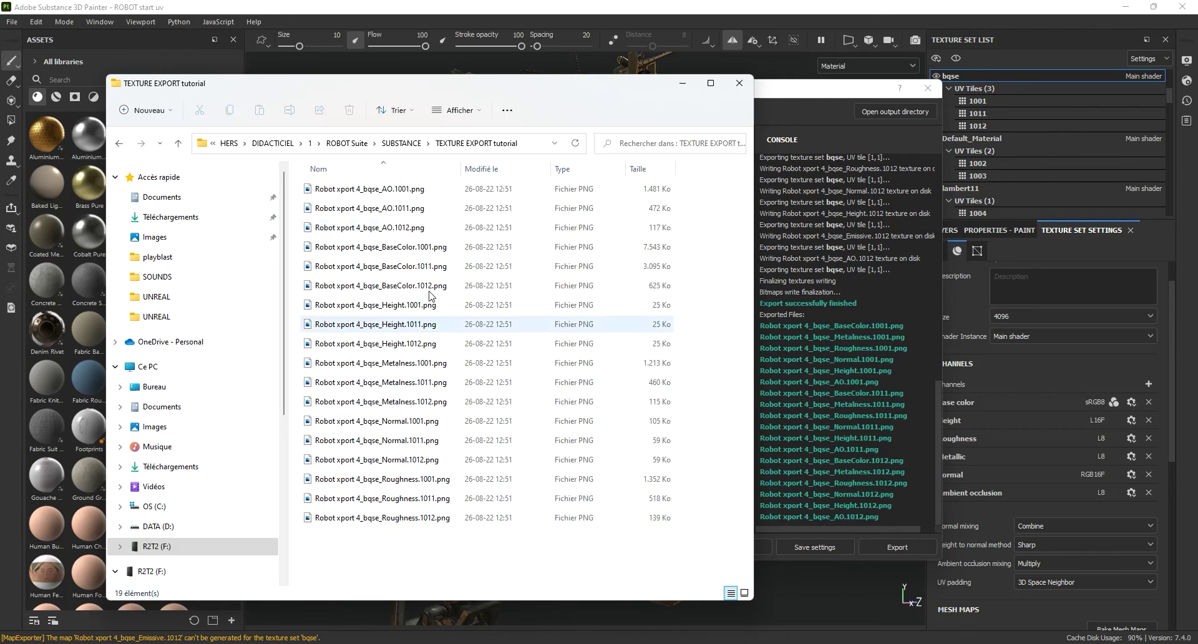
Step: Open the exported bqse_AO.1012 PNG, examine its ambient occlusion up close, and close the image viewer
{"action": "mouse_move", "coordinate": [423, 231]}
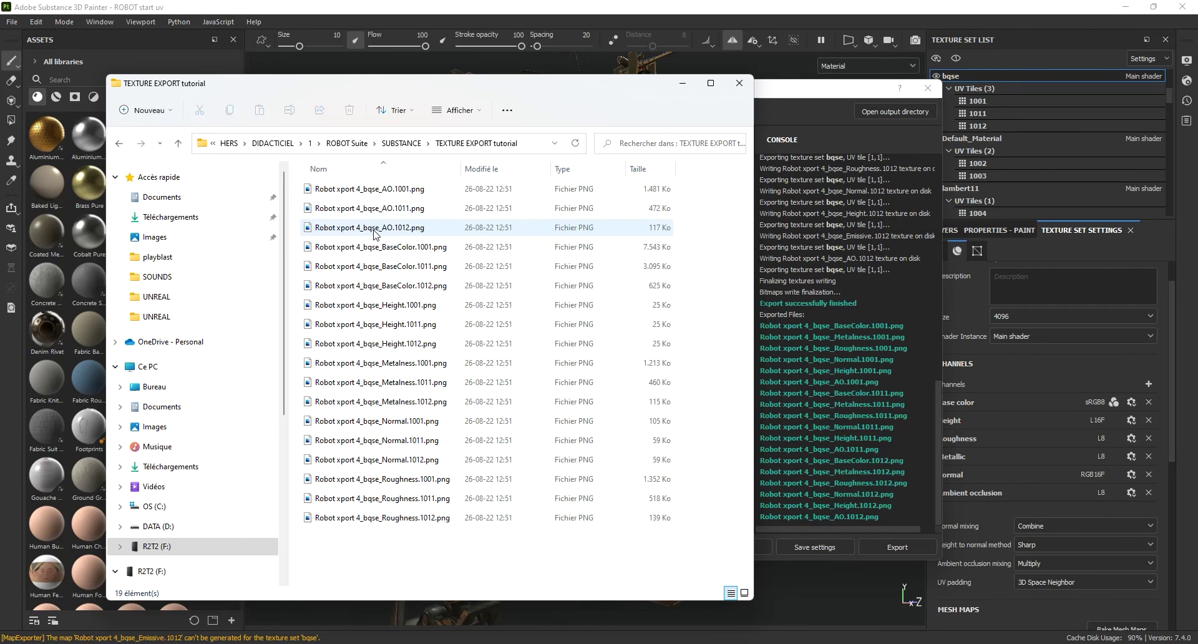
{"action": "mouse_move", "coordinate": [372, 231]}
{"action": "left_click", "coordinate": [389, 229]}
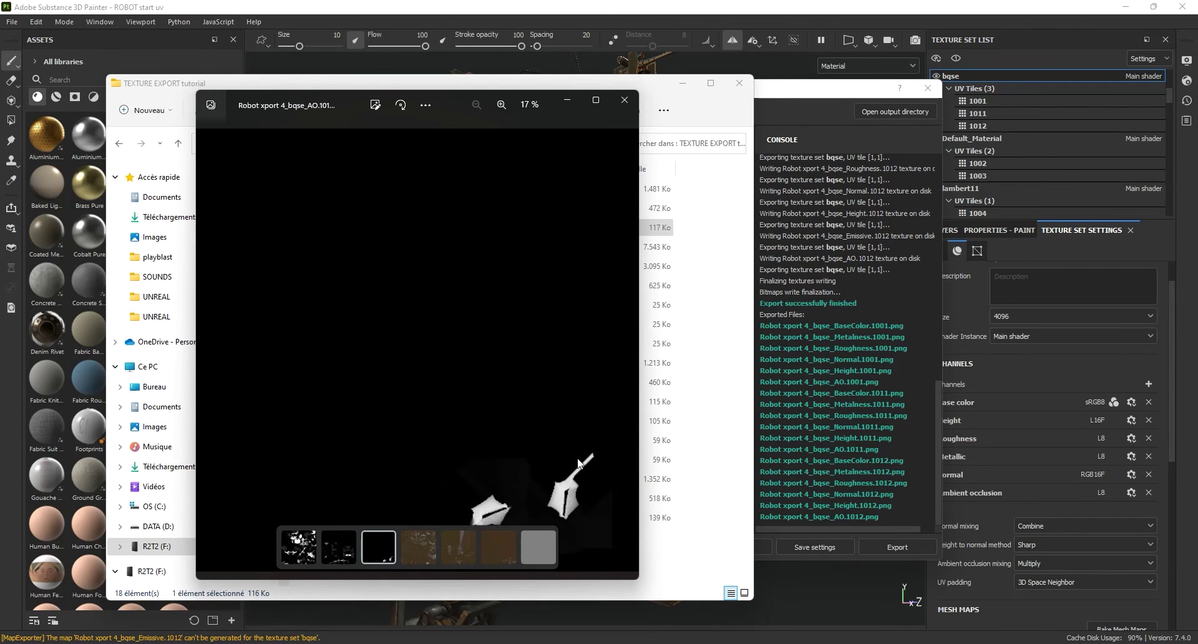
{"action": "scroll", "coordinate": [567, 506], "scroll_direction": "up", "scroll_amount": 5}
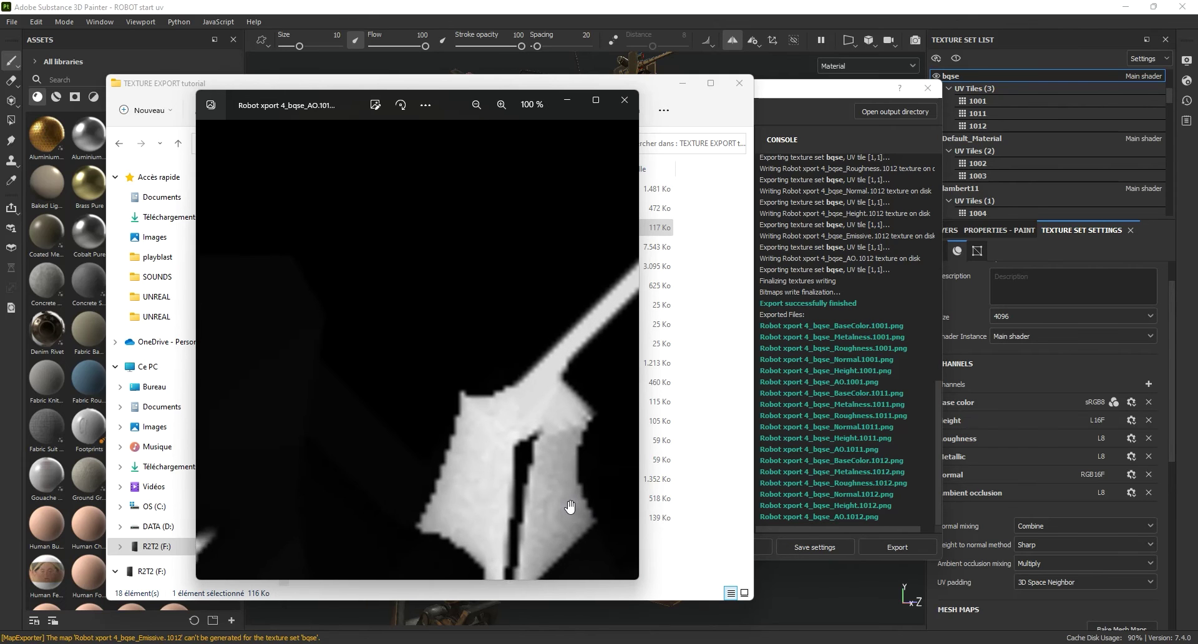
{"action": "left_click", "coordinate": [624, 100]}
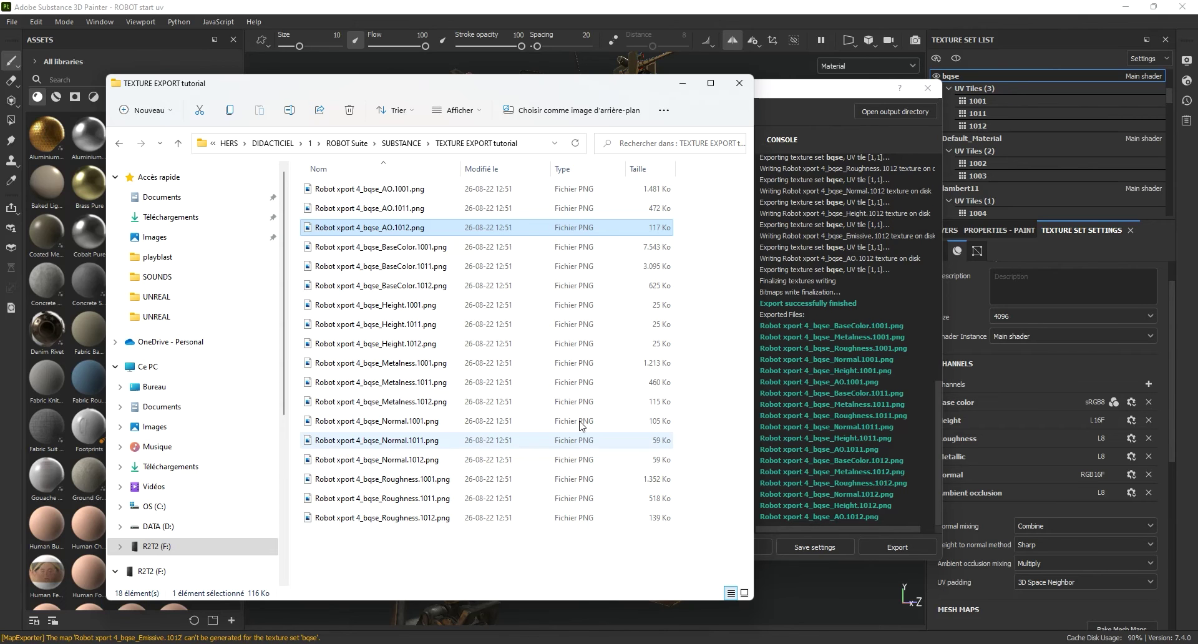
Step: Reset all export settings so every texture set is included, and export the textures to the TEXTURE EXPORT tutorial folder
{"action": "left_click", "coordinate": [495, 71]}
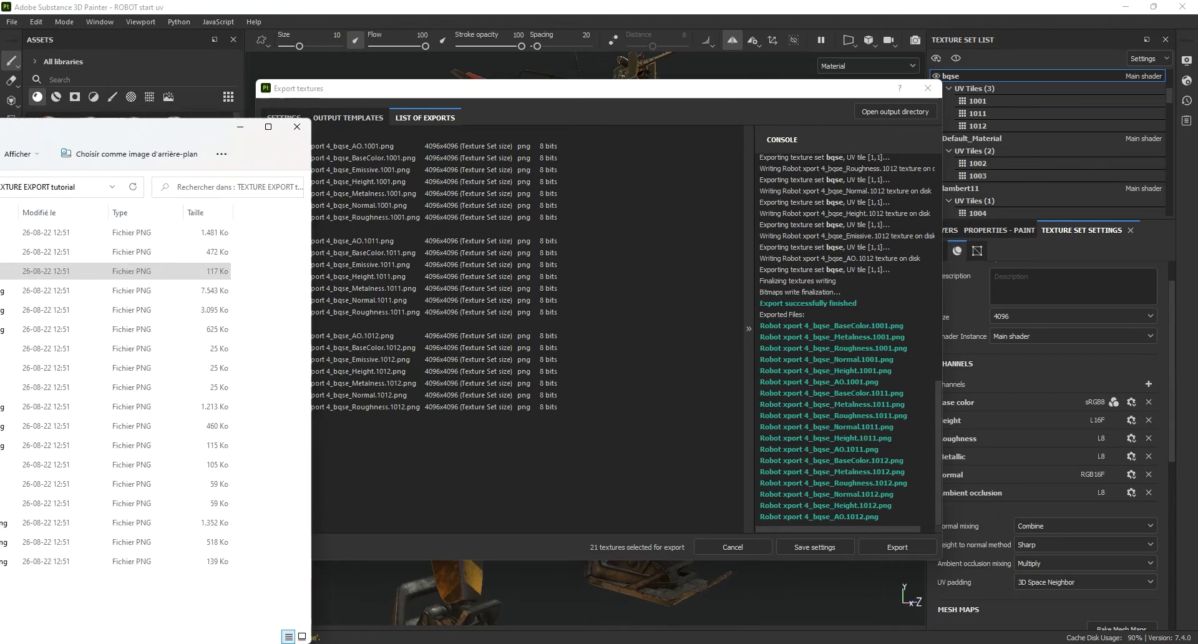
{"action": "left_click", "coordinate": [498, 88]}
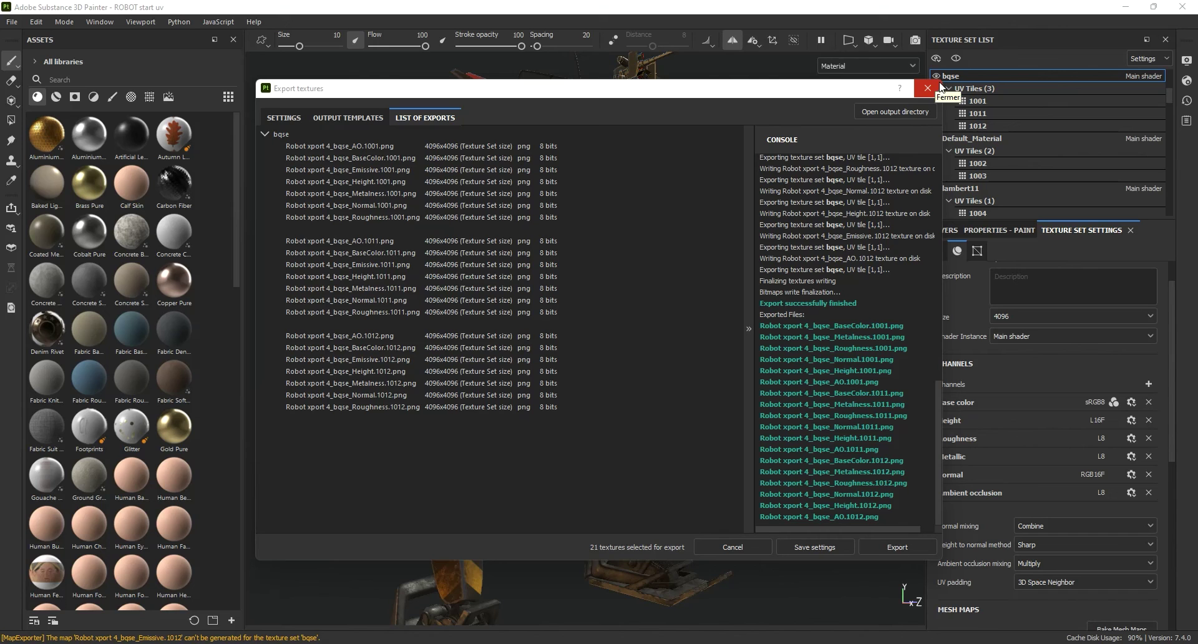
{"action": "left_click", "coordinate": [283, 117]}
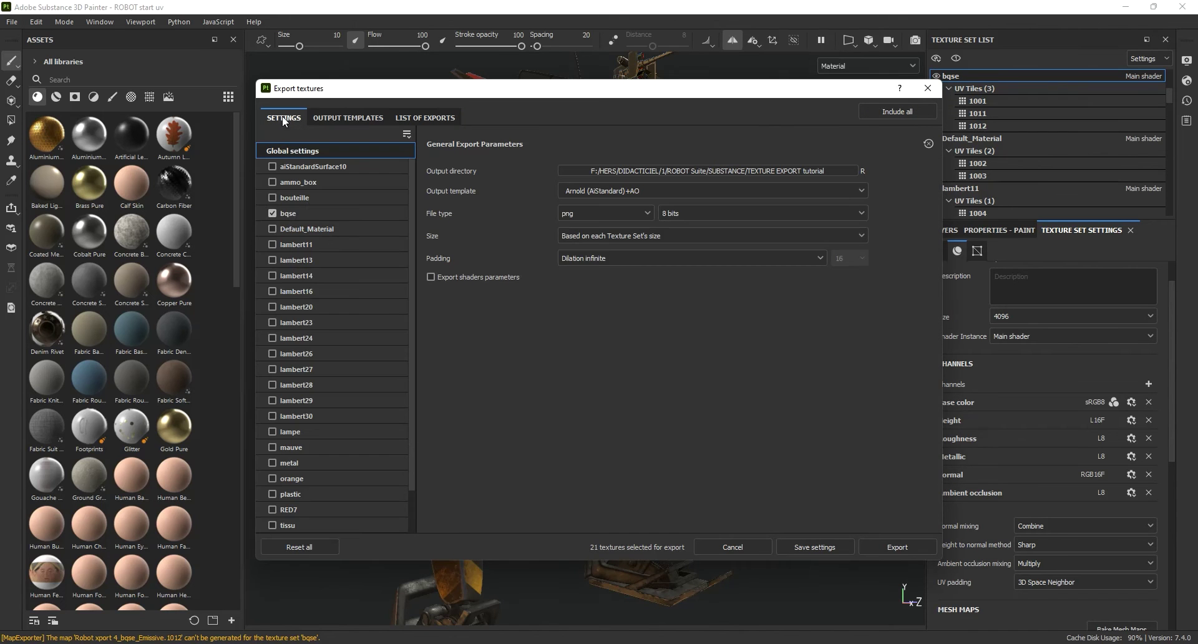
{"action": "left_click", "coordinate": [294, 548]}
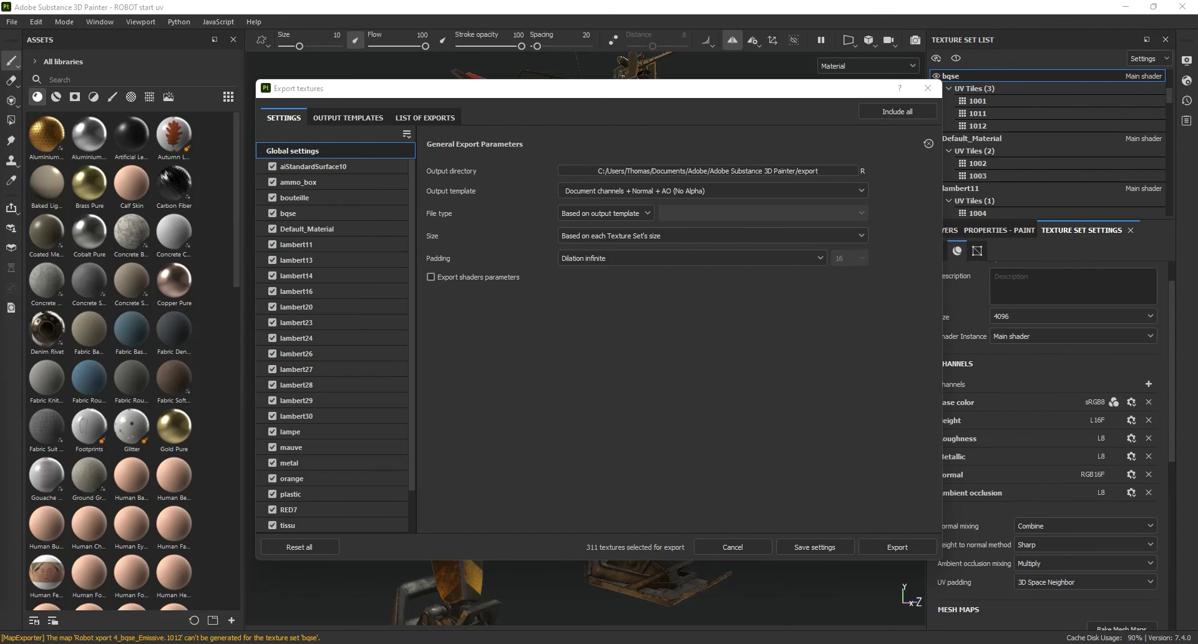
{"action": "left_click", "coordinate": [914, 542]}
{"action": "left_click", "coordinate": [914, 542]}
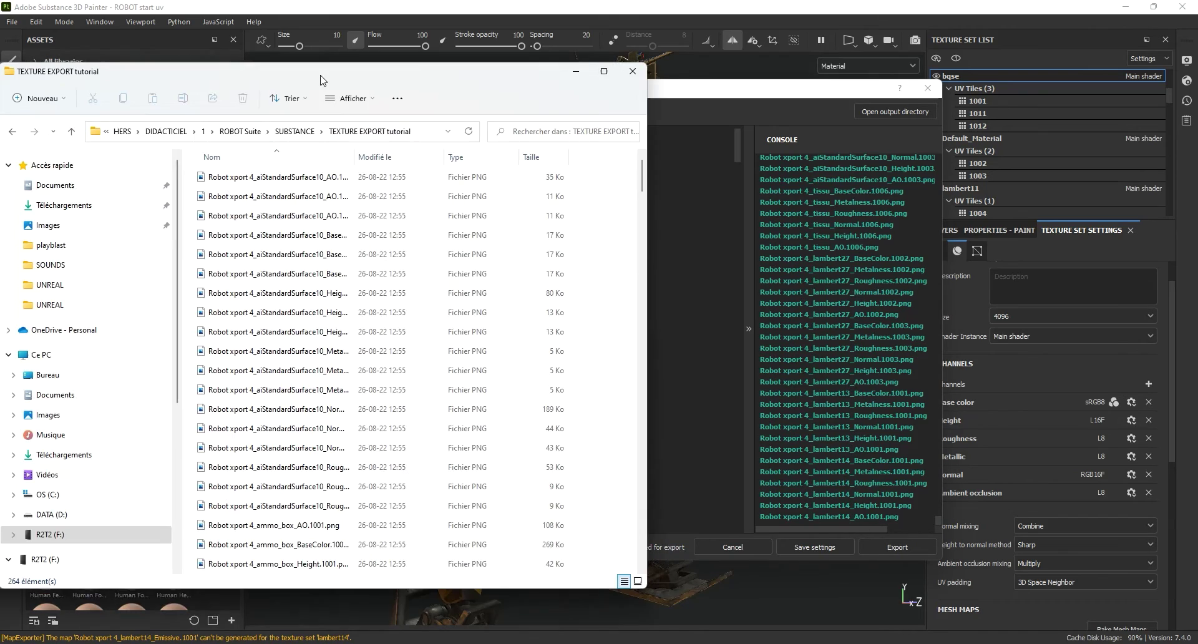
Step: Maximize the export folder's window and examine the exported textures' thumbnails and dimensions in the content layout
{"action": "left_click_drag", "start_coordinate": [334, 47], "coordinate": [506, 125]}
{"action": "double_click", "coordinate": [504, 125]}
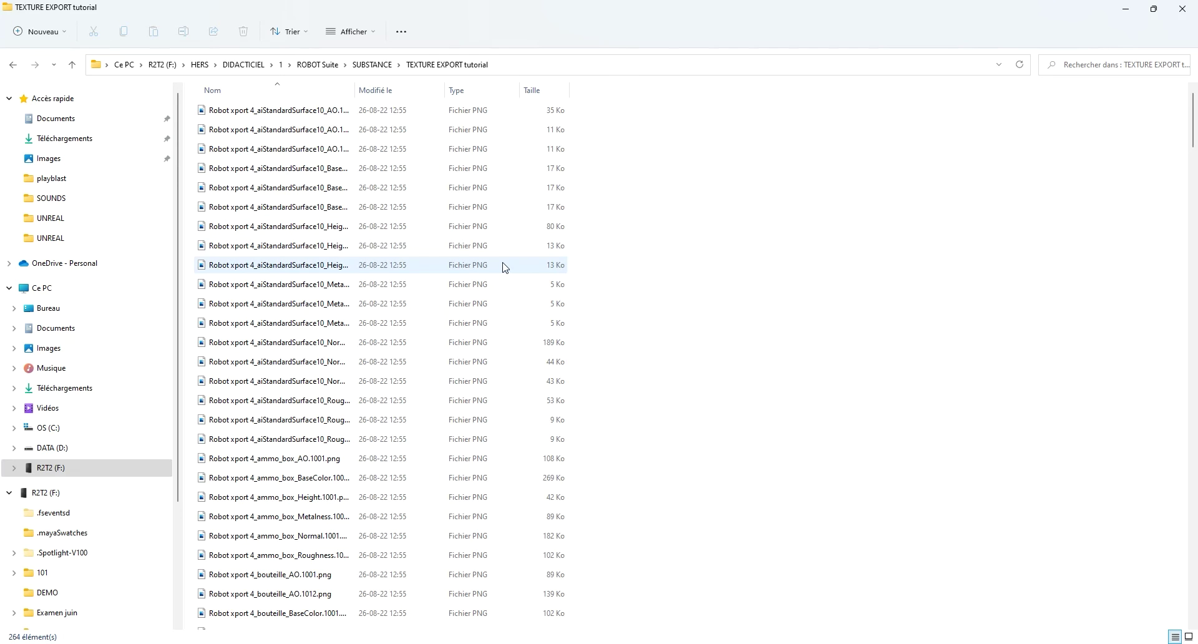
{"action": "scroll", "coordinate": [504, 267], "scroll_direction": "down", "scroll_amount": 2, "text": "ctrl"}
{"action": "left_click", "coordinate": [504, 264]}
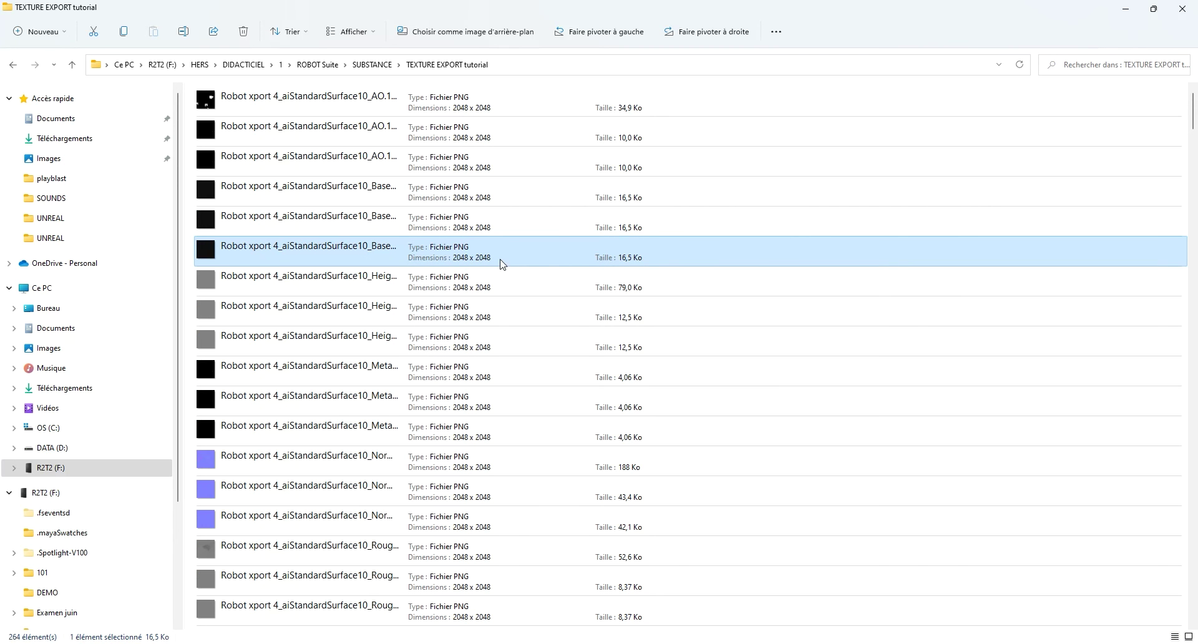
{"action": "scroll", "coordinate": [473, 276], "scroll_direction": "down", "scroll_amount": 3}
{"action": "left_click", "coordinate": [471, 276], "text": "ctrl"}
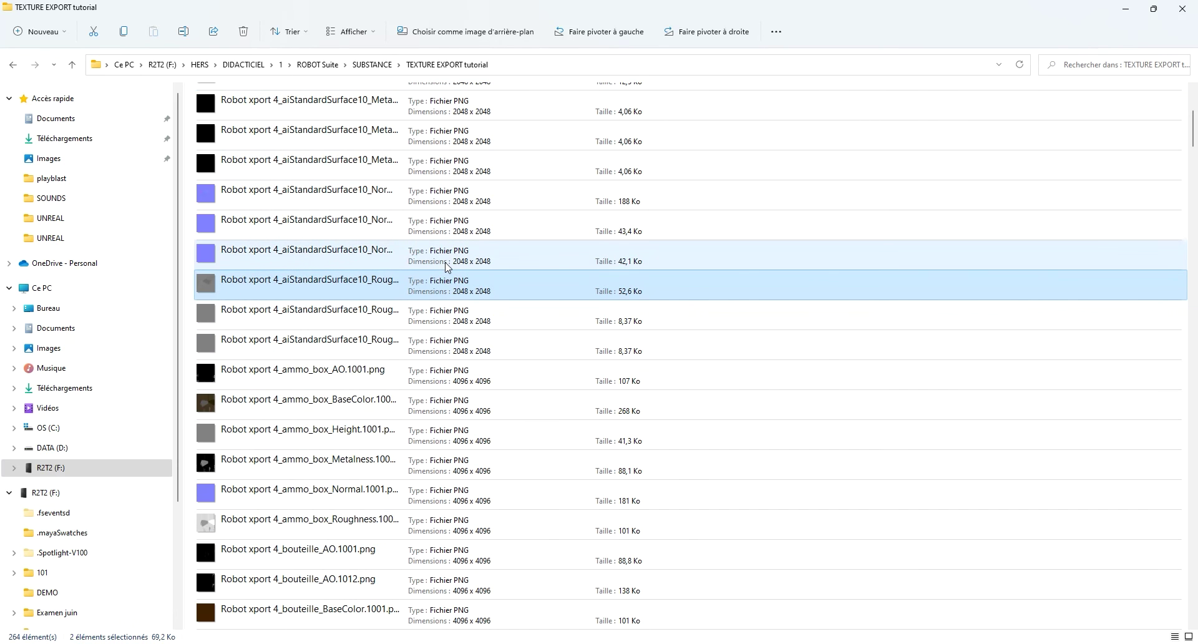
{"action": "scroll", "coordinate": [444, 270], "scroll_direction": "up", "scroll_amount": 3}
{"action": "scroll", "coordinate": [444, 269], "scroll_direction": "up", "scroll_amount": 2}
{"action": "scroll", "coordinate": [437, 274], "scroll_direction": "down", "scroll_amount": 7}
{"action": "scroll", "coordinate": [437, 275], "scroll_direction": "up", "scroll_amount": 6}
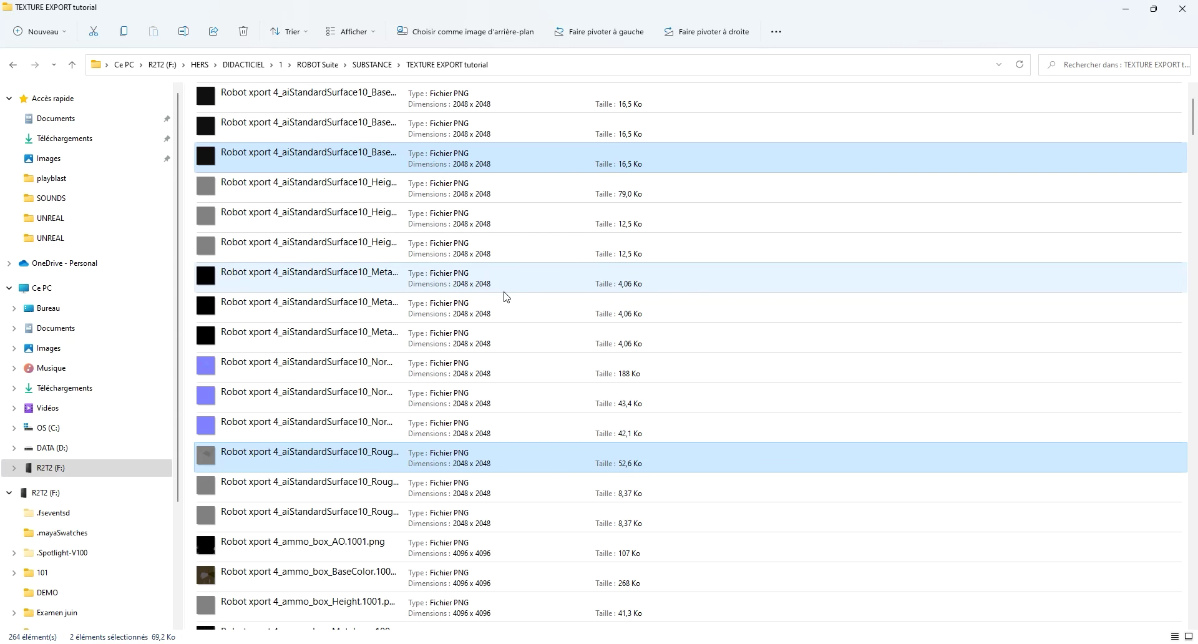
Step: Clear the file selection and change the folder's layout to the compact list of full file names
{"action": "key", "text": "ctrl+shift+6"}
{"action": "left_click", "coordinate": [652, 331]}
{"action": "key", "text": "ctrl+shift+8"}
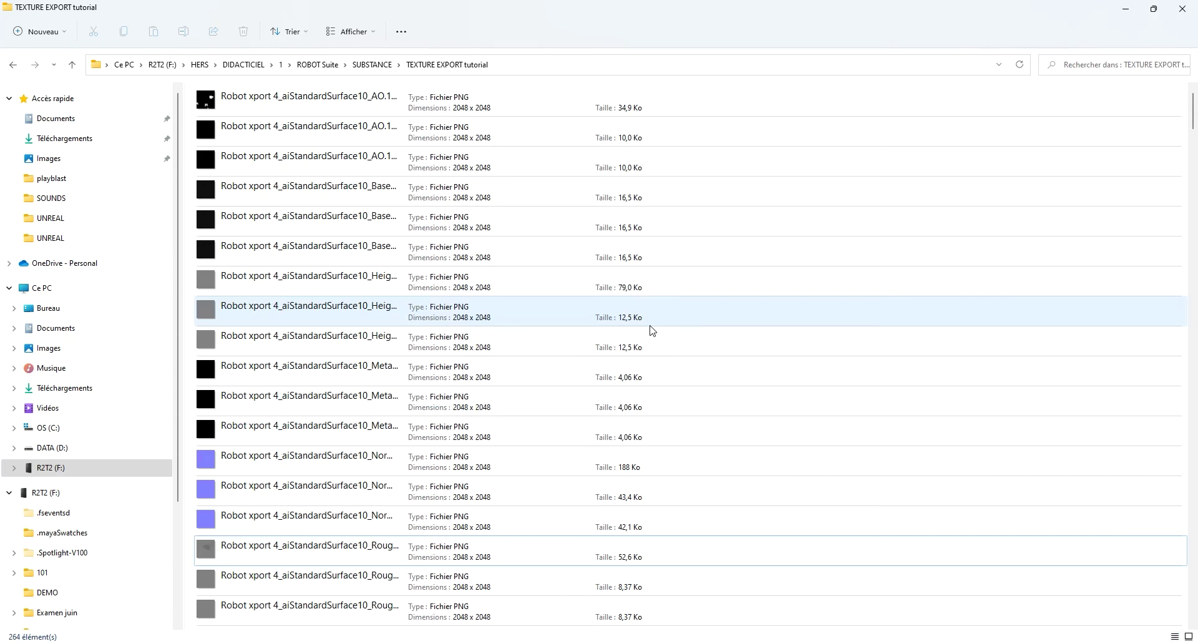
{"action": "key", "text": "ctrl+shift+7"}
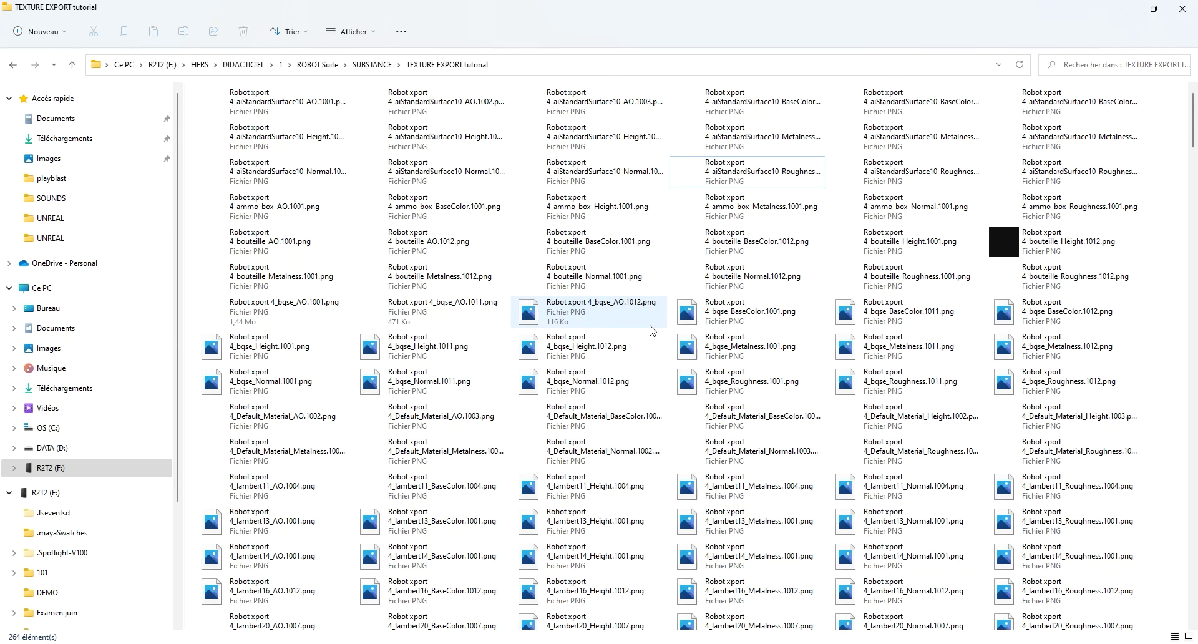
{"action": "key", "text": "ctrl+shift+5"}
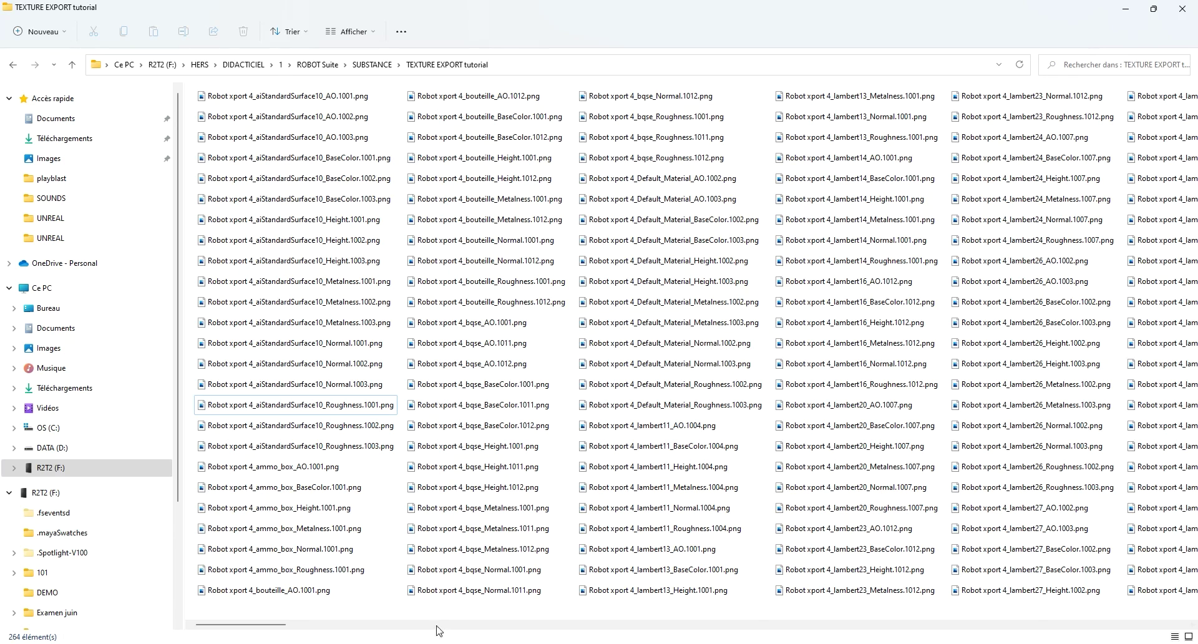
Step: Look through the whole list of exported texture files for all texture sets and UDIM tiles
{"action": "left_click_drag", "start_coordinate": [267, 632], "coordinate": [693, 629]}
{"action": "left_click_drag", "start_coordinate": [684, 590], "coordinate": [599, 565]}
{"action": "scroll", "coordinate": [505, 563], "scroll_direction": "left", "scroll_amount": 1}
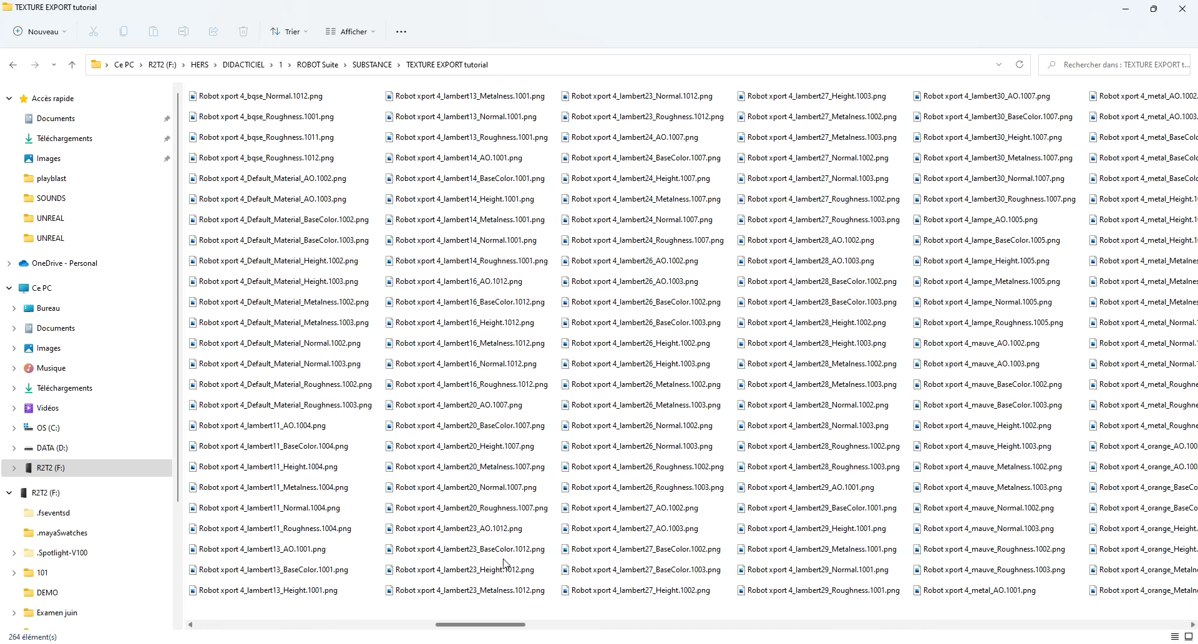
{"action": "scroll", "coordinate": [506, 563], "scroll_direction": "right", "scroll_amount": 4}
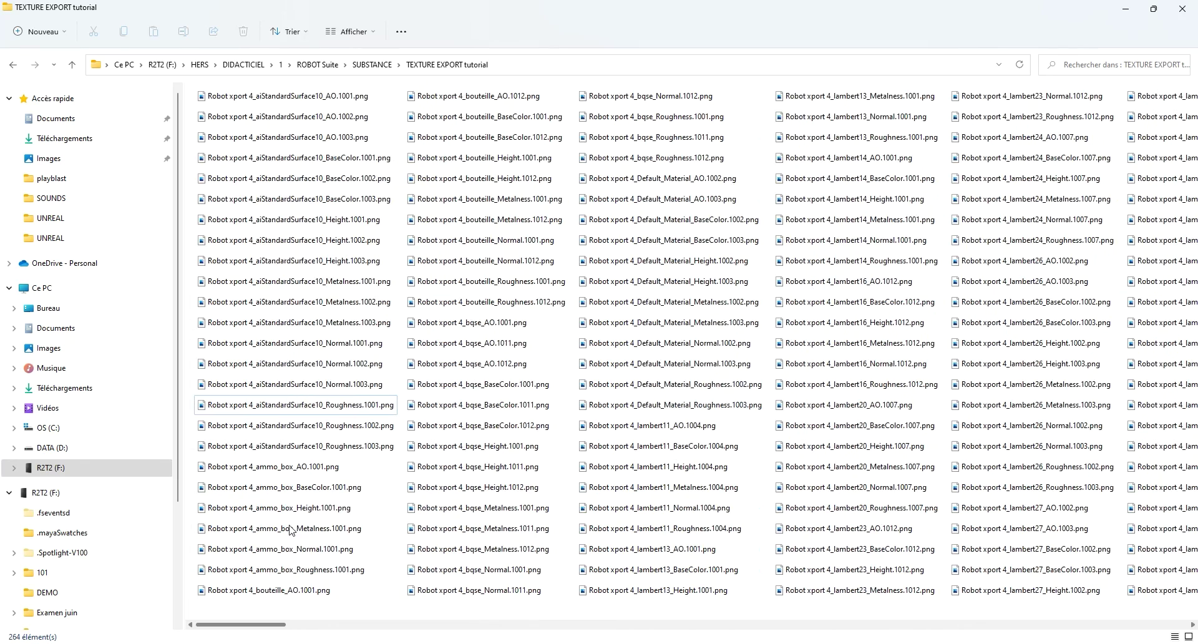
{"action": "left_click_drag", "start_coordinate": [802, 624], "coordinate": [611, 543]}
{"action": "scroll", "coordinate": [610, 543], "scroll_direction": "left", "scroll_amount": 4}
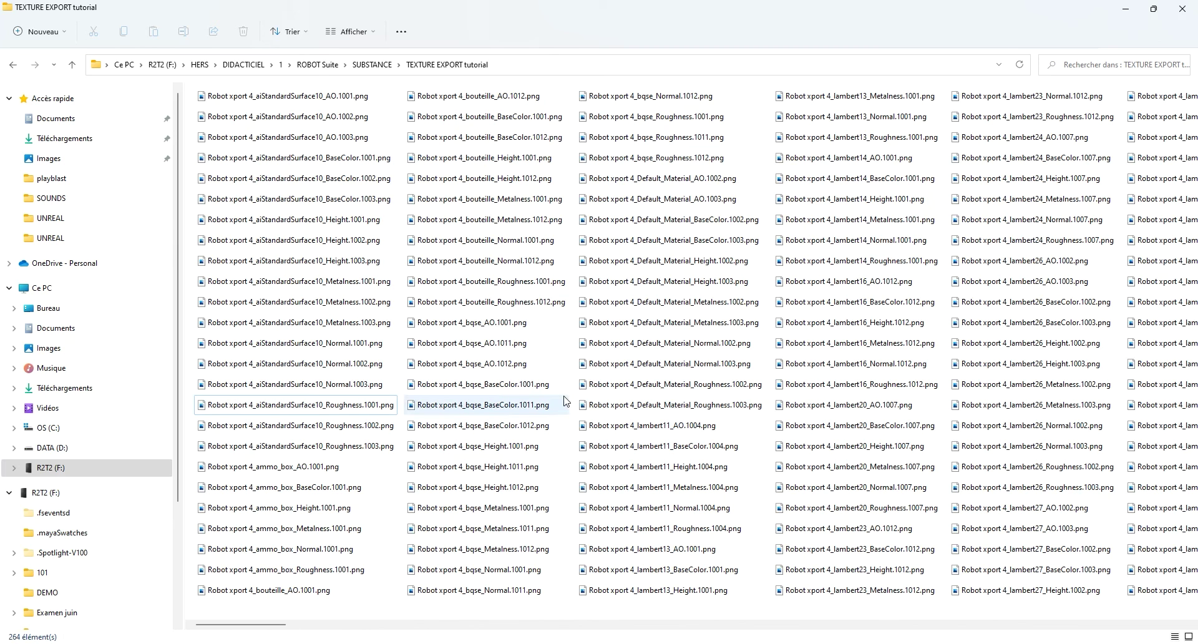
Step: Open the bqse folder inside SUBSTANCE > TEXTURE EXPORT and examine its PNG and TX files
{"action": "left_click", "coordinate": [371, 64]}
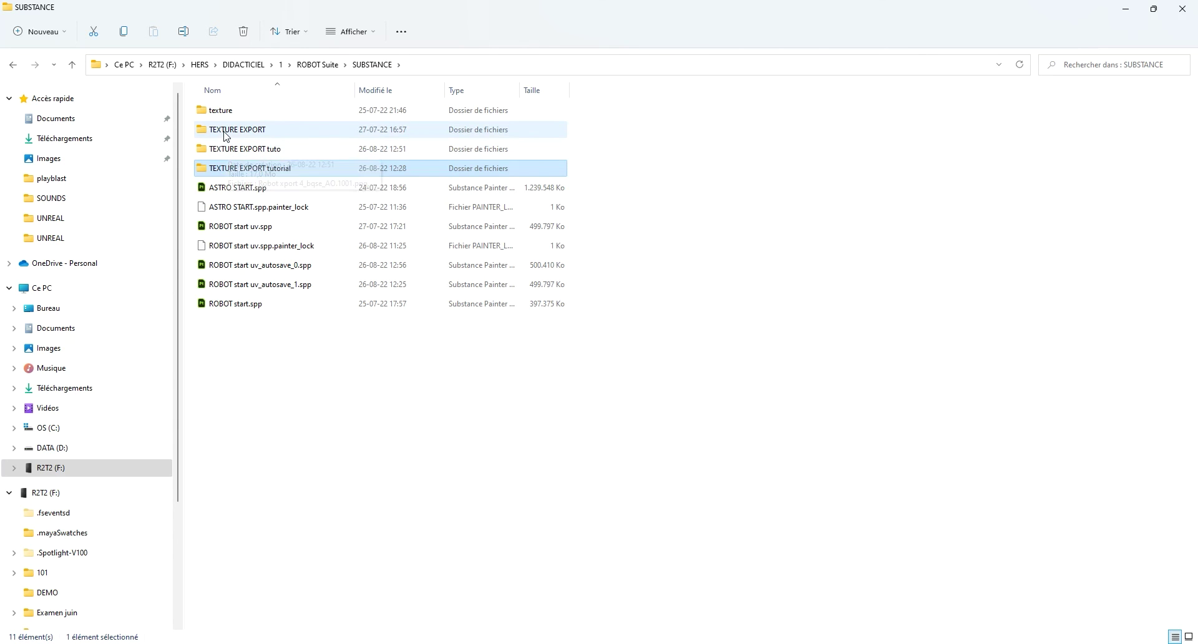
{"action": "double_click", "coordinate": [226, 132]}
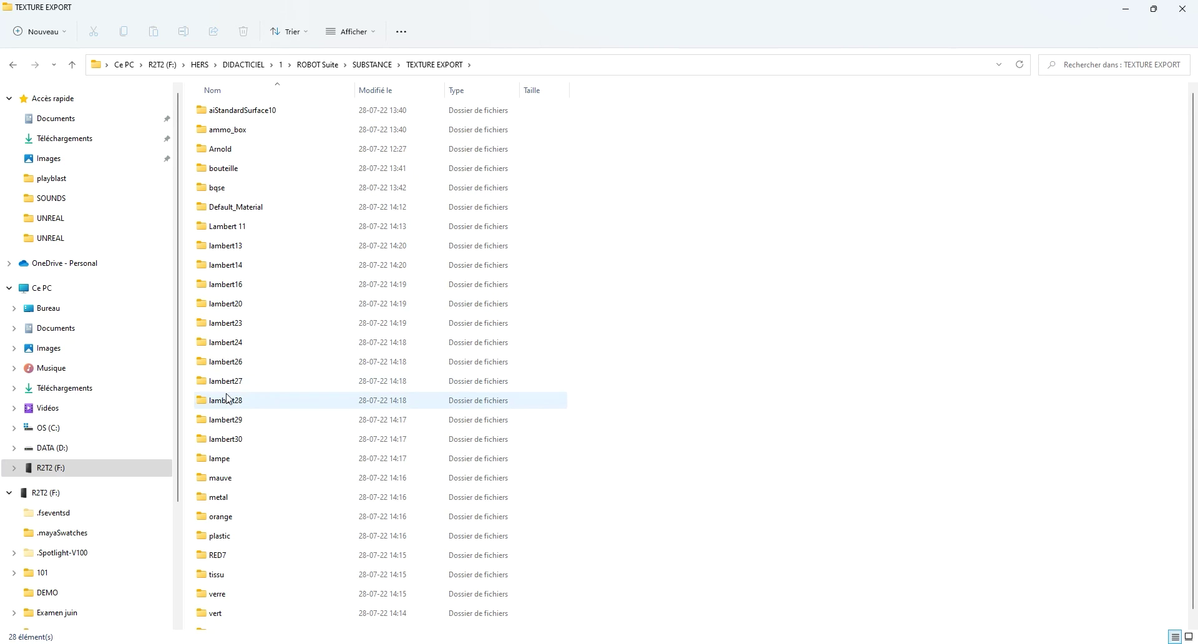
{"action": "double_click", "coordinate": [235, 187]}
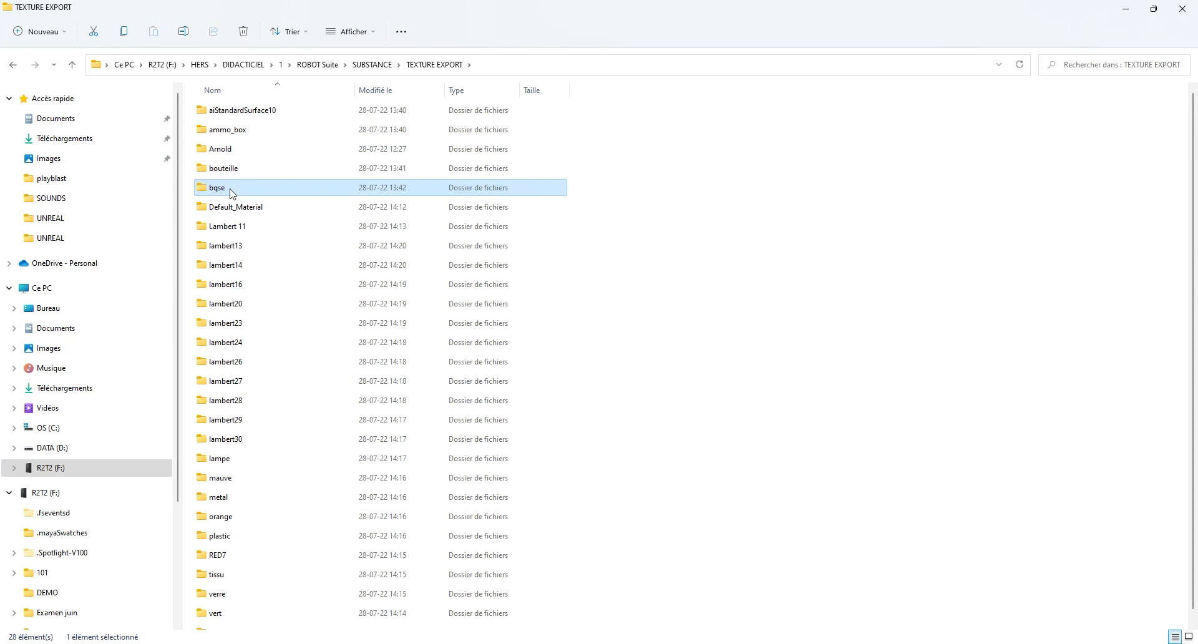
{"action": "scroll", "coordinate": [471, 383], "scroll_direction": "down", "scroll_amount": 3}
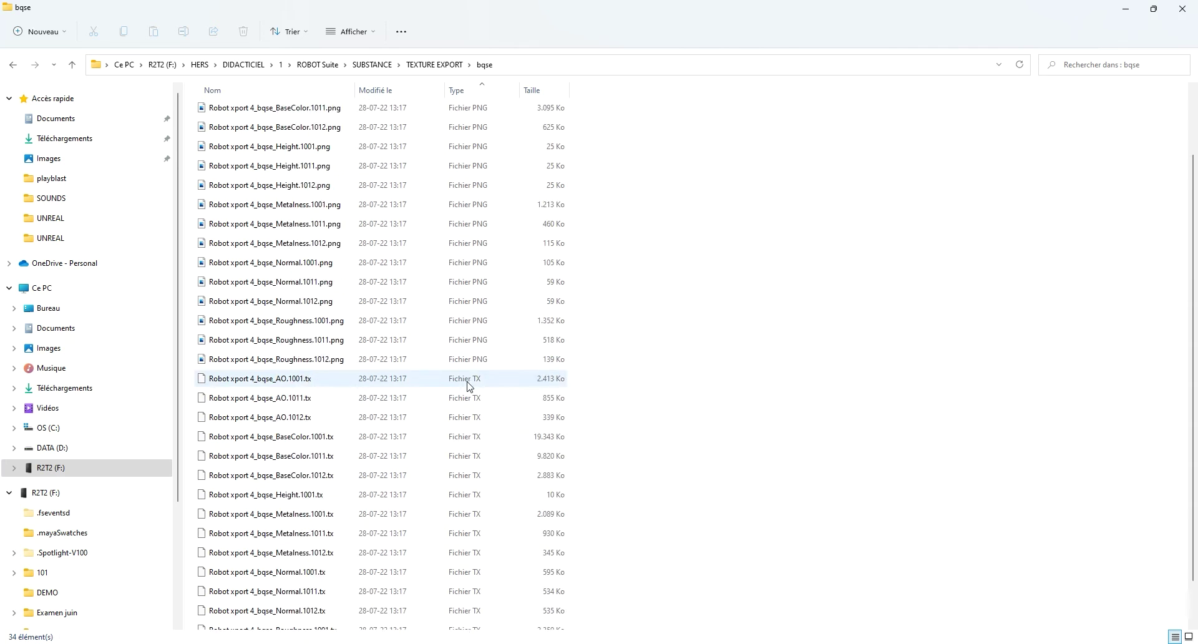
{"action": "scroll", "coordinate": [474, 383], "scroll_direction": "up", "scroll_amount": 3}
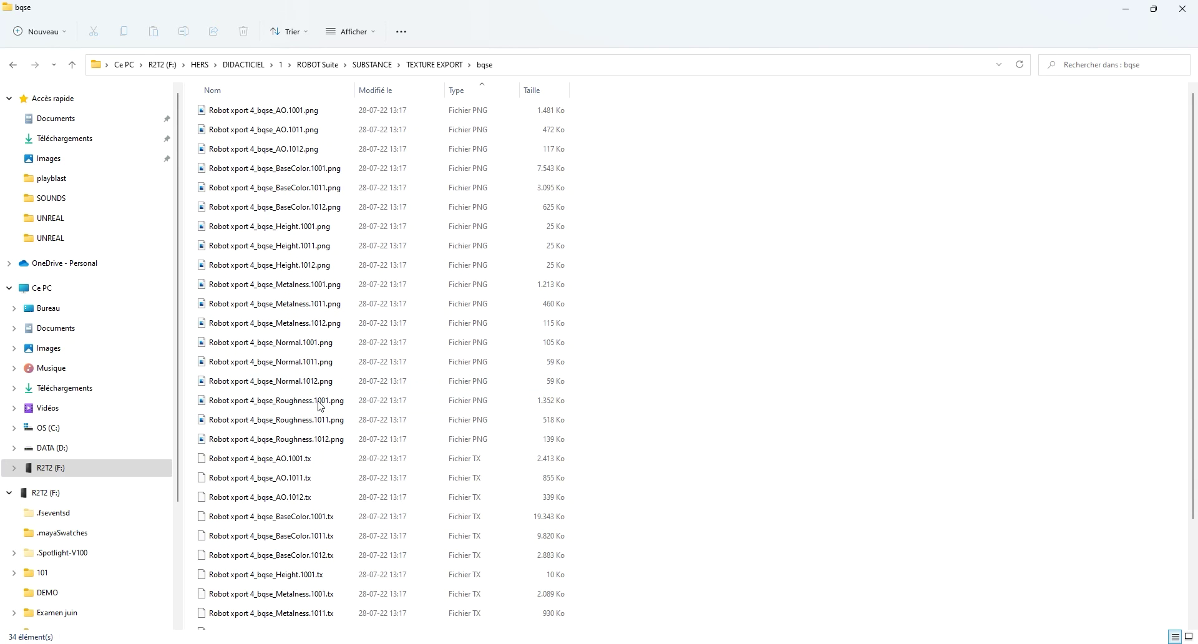
Step: Select all the bqse PNG textures, from AO.1001 to Roughness.1012, and compare them with the TX files
{"action": "left_click", "coordinate": [323, 439]}
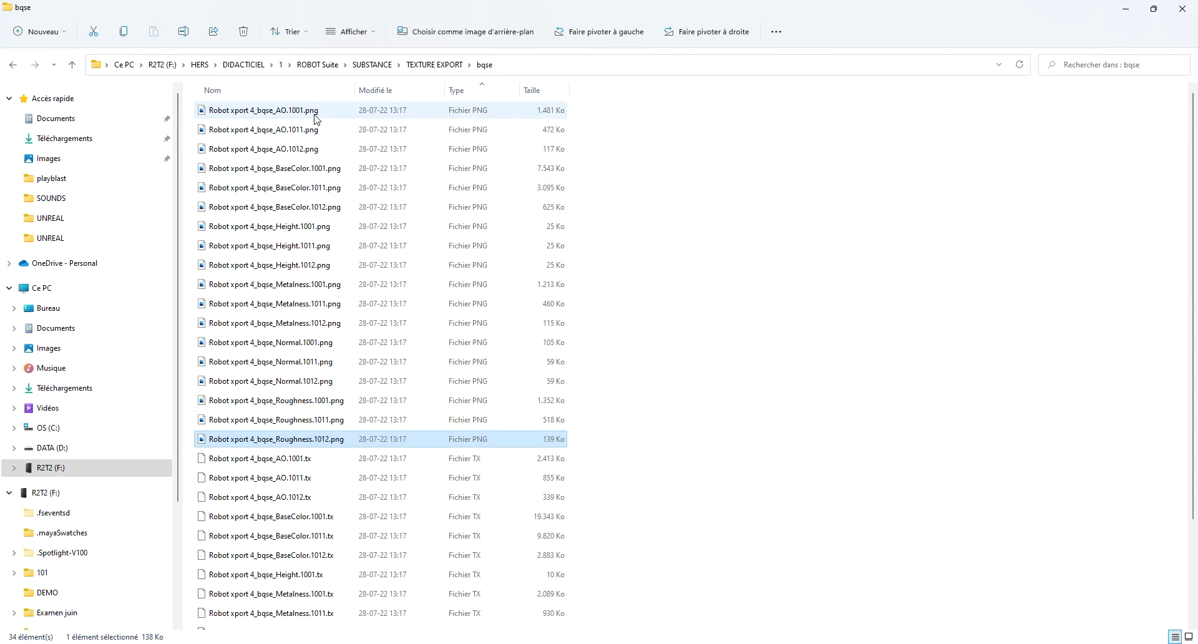
{"action": "left_click", "coordinate": [315, 116], "text": "shift"}
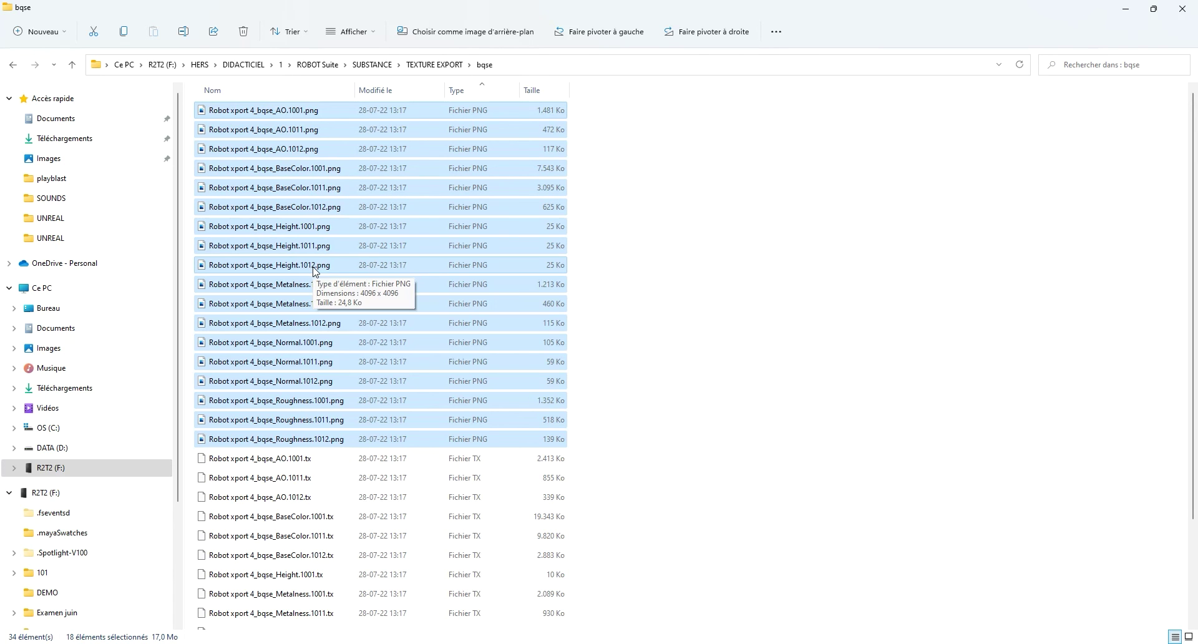
{"action": "scroll", "coordinate": [313, 270], "scroll_direction": "down", "scroll_amount": 2}
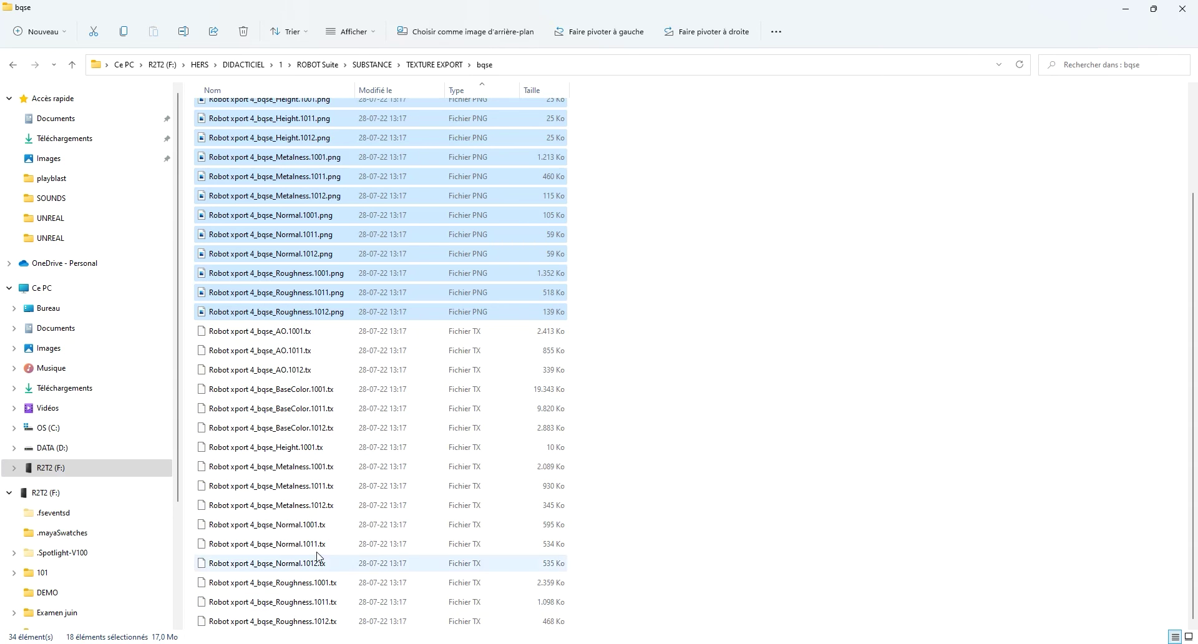
{"action": "scroll", "coordinate": [327, 518], "scroll_direction": "up", "scroll_amount": 3}
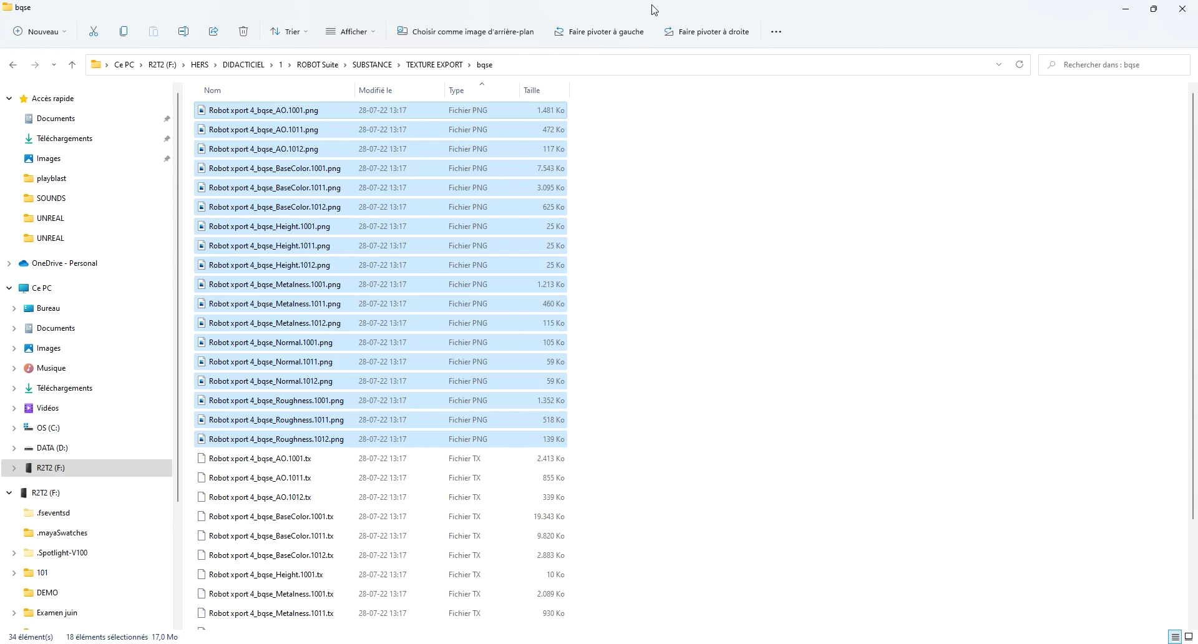
Step: Move the folder window away, switch to the ROBOT 9.mb scene in Maya, and frame the robot's head
{"action": "mouse_move", "coordinate": [655, 9]}
{"action": "left_mouse_down"}
{"action": "mouse_move", "coordinate": [300, 60]}
{"action": "mouse_move", "coordinate": [0, 63]}
{"action": "left_mouse_up"}
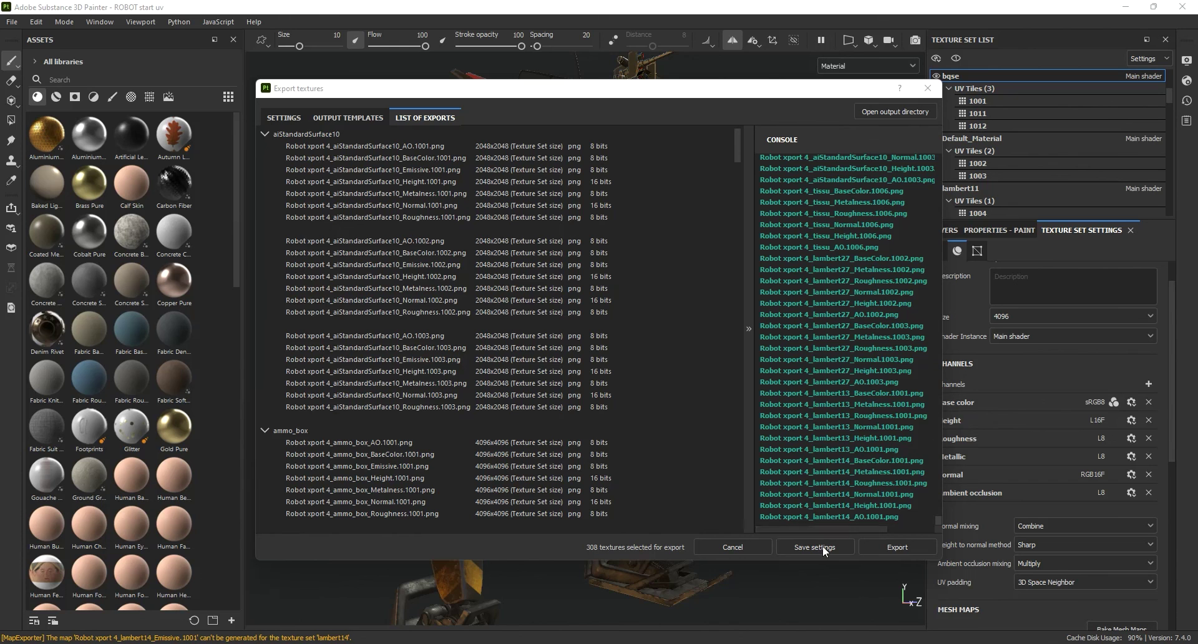
{"action": "mouse_move", "coordinate": [723, 642]}
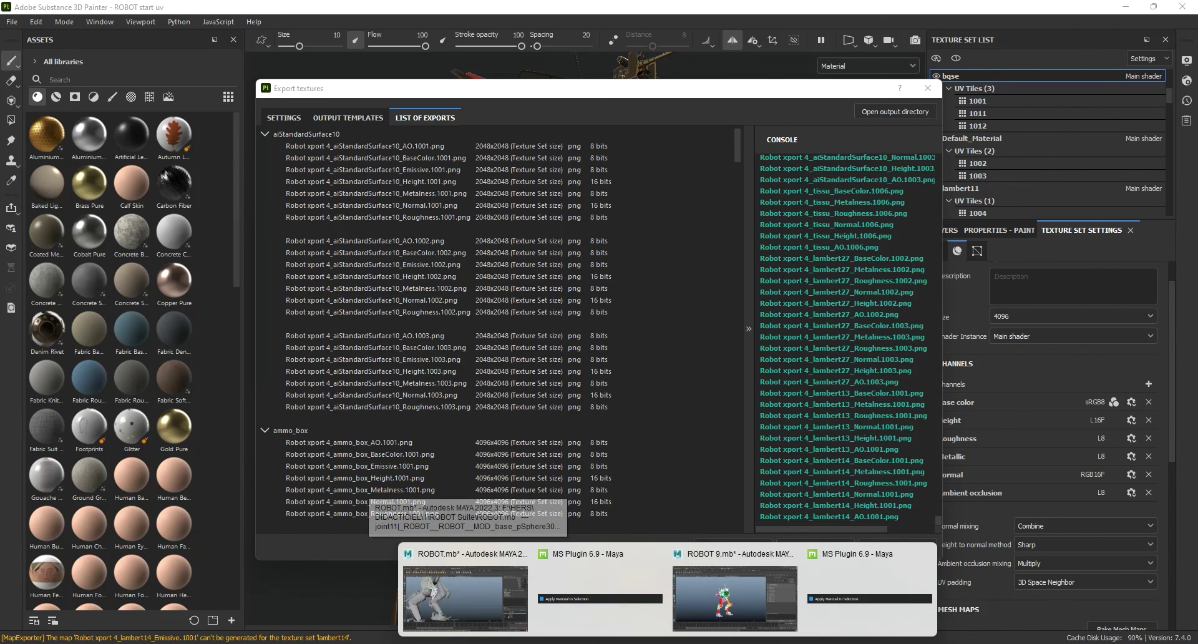
{"action": "left_click", "coordinate": [711, 614]}
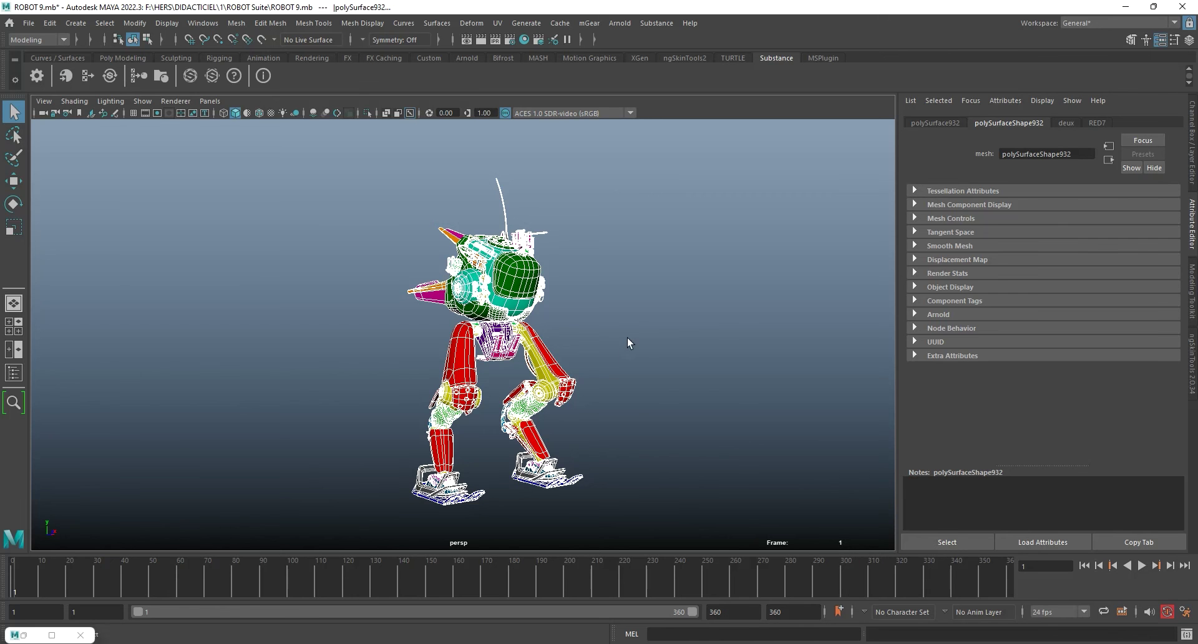
{"action": "left_click_drag", "start_coordinate": [705, 338], "coordinate": [649, 288], "text": "alt"}
{"action": "scroll", "coordinate": [649, 289], "scroll_direction": "up", "scroll_amount": 5}
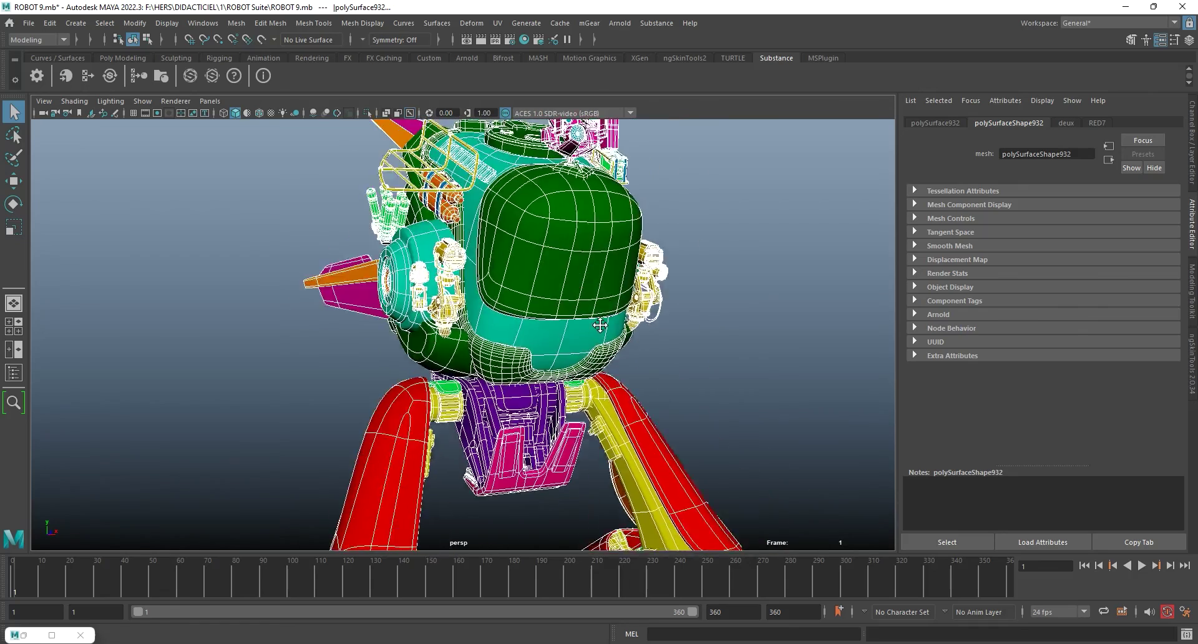
{"action": "middle_click_drag", "start_coordinate": [623, 301], "coordinate": [521, 426], "text": "alt"}
{"action": "left_click_drag", "start_coordinate": [521, 425], "coordinate": [535, 386], "text": "alt"}
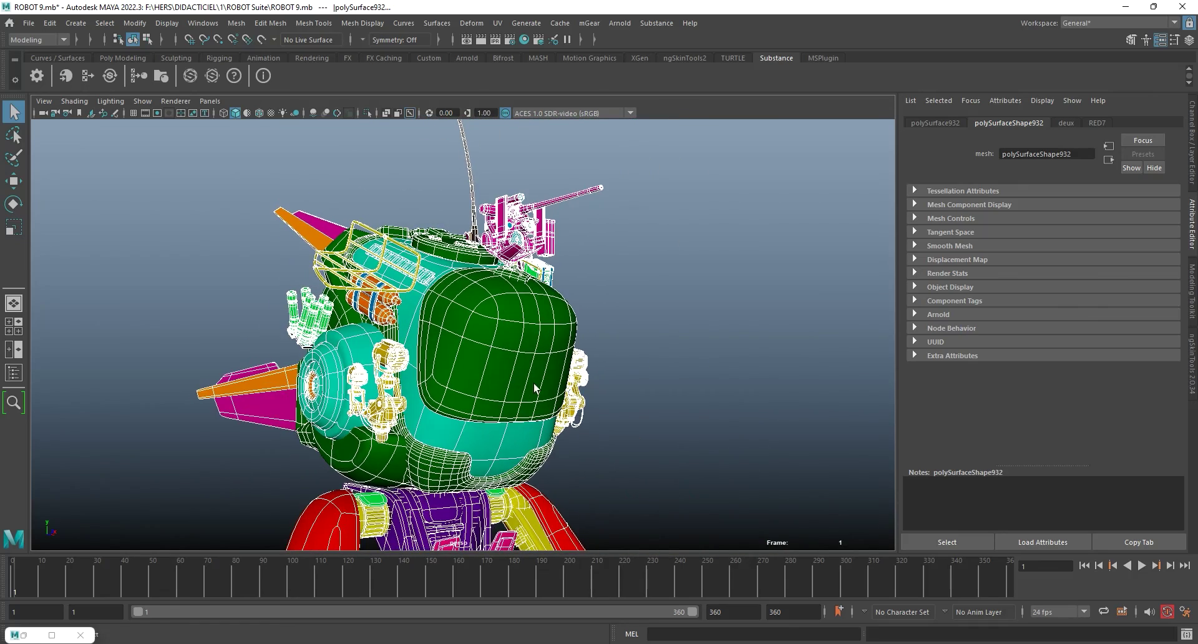
Step: Select the large panel on the front of the robot's head and show its bqse material attributes
{"action": "left_click", "coordinate": [830, 371]}
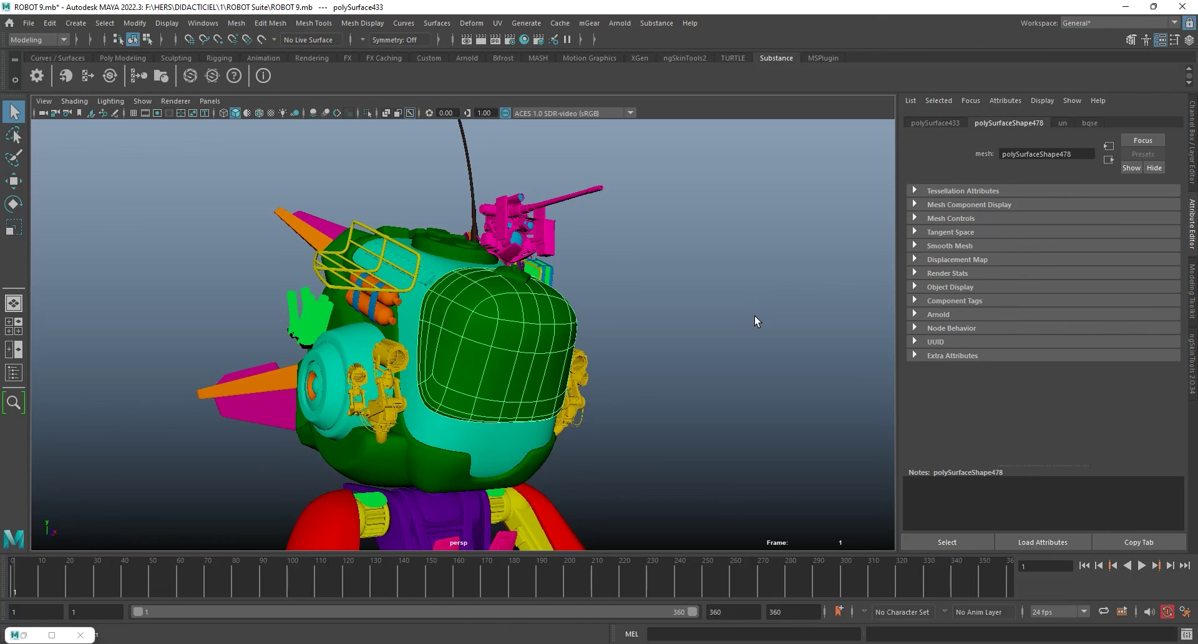
{"action": "left_click_drag", "start_coordinate": [725, 329], "coordinate": [708, 305], "text": "alt"}
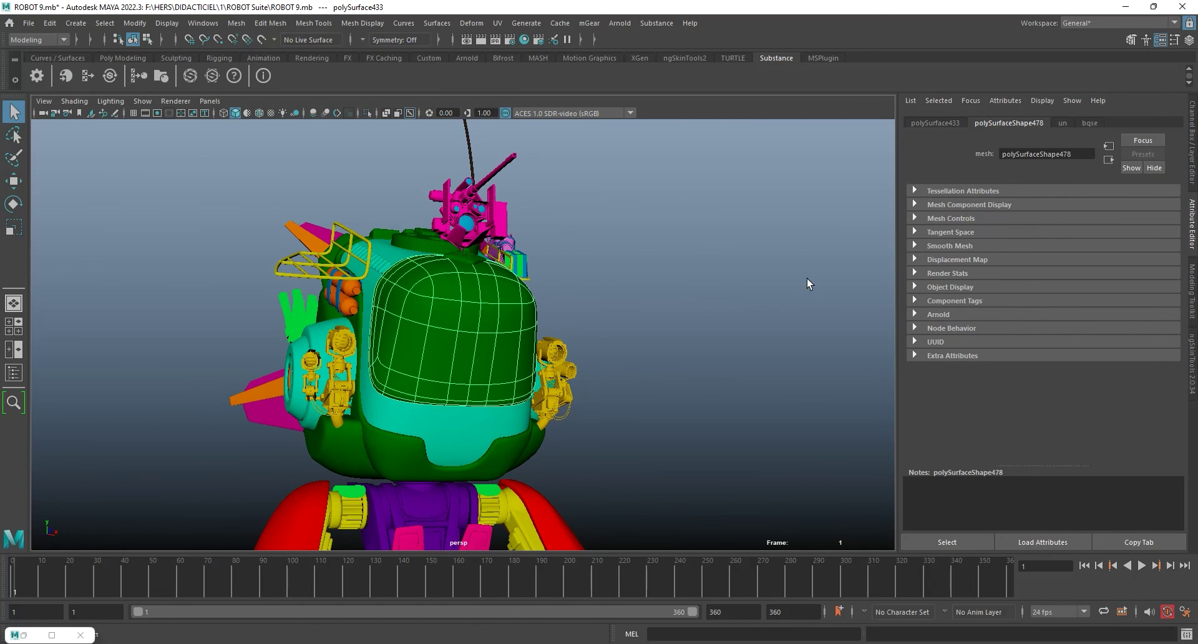
{"action": "left_click", "coordinate": [1094, 119]}
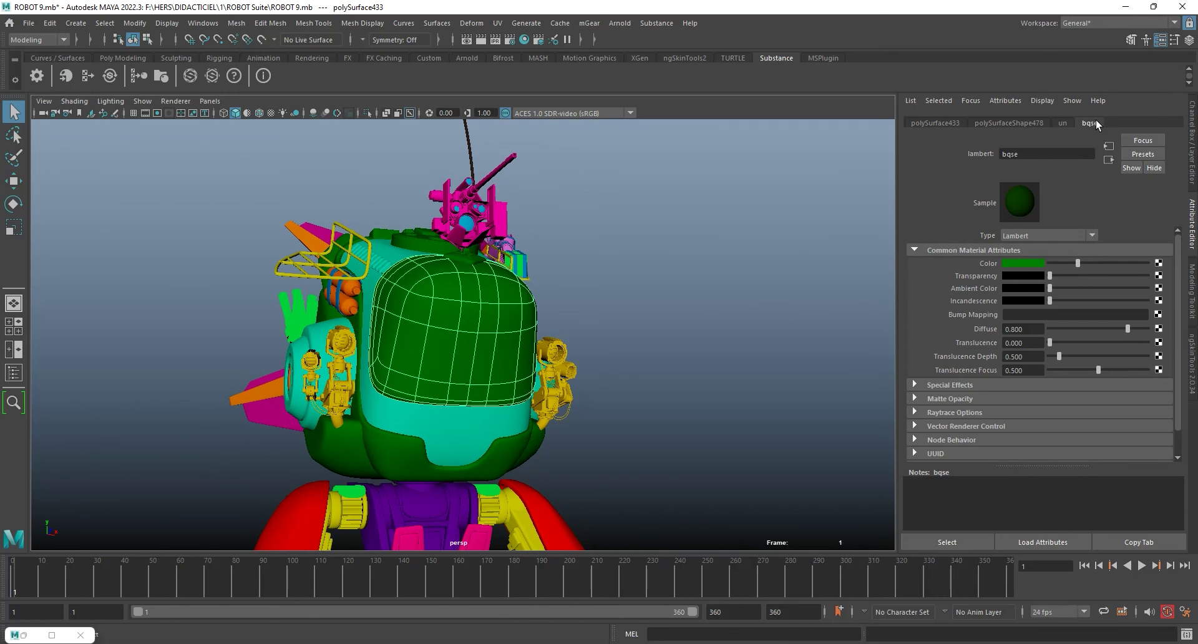